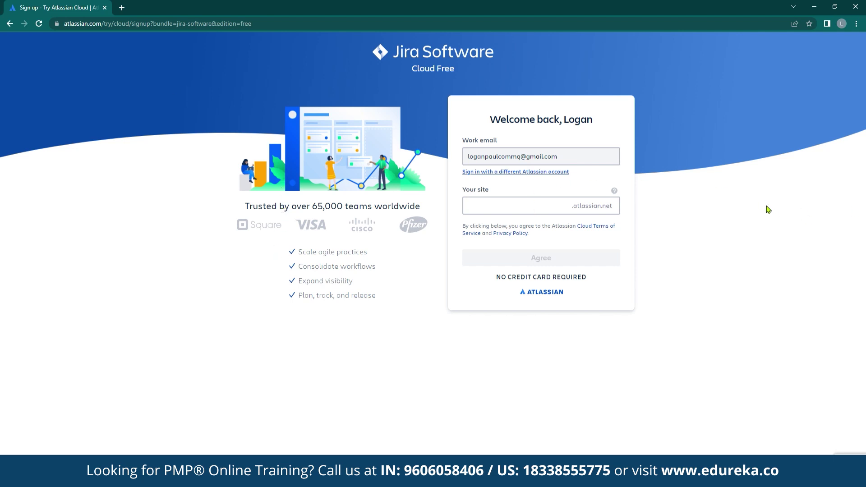
Enter edurekasample as the Jira site name and agree to the terms.
left_click(558, 215)
type("e")
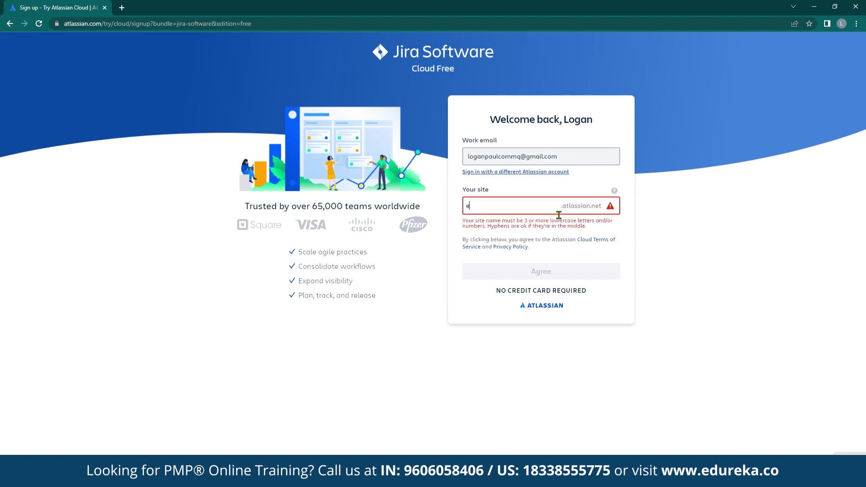
type("durekasample")
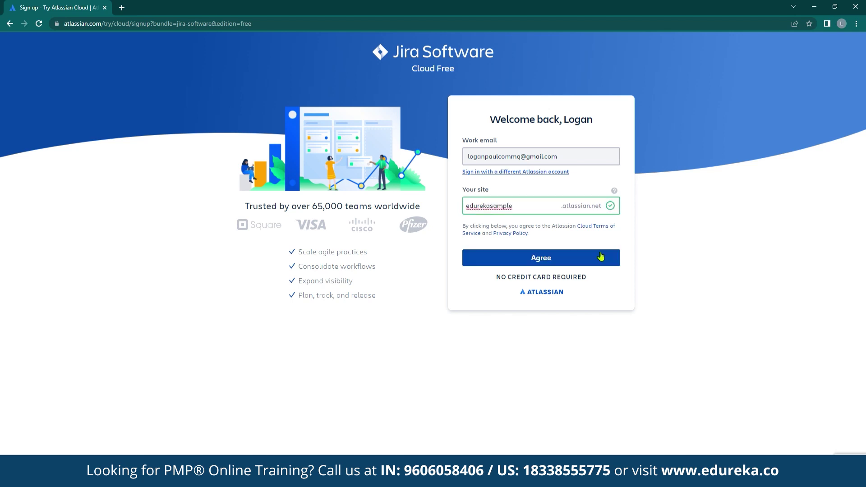
left_click(599, 256)
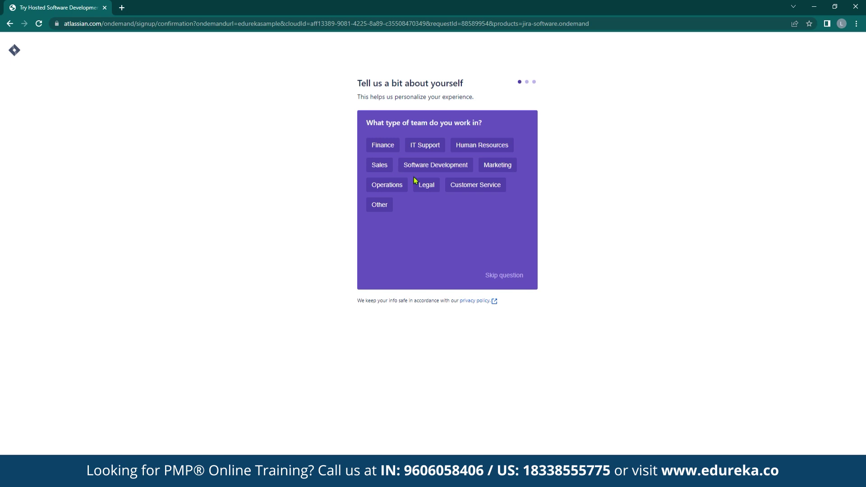
Choose Software Development as the team type and skip the role and main-tasks questions.
left_click(439, 169)
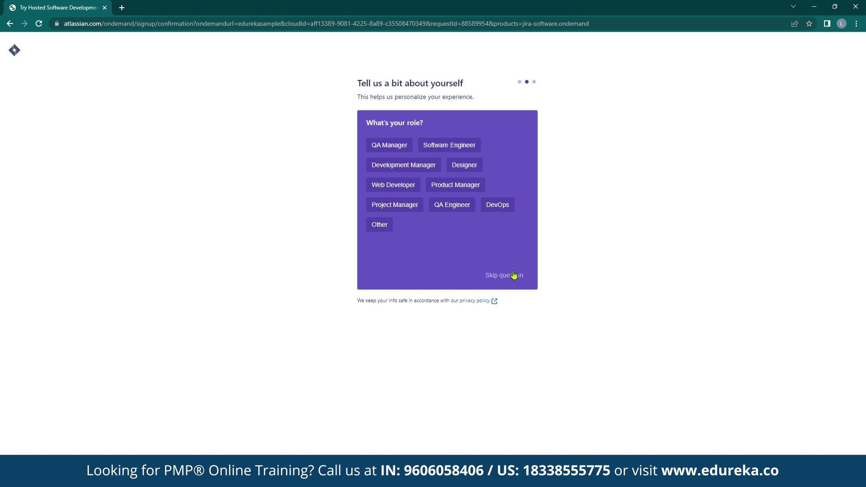
left_click(499, 277)
left_click(495, 277)
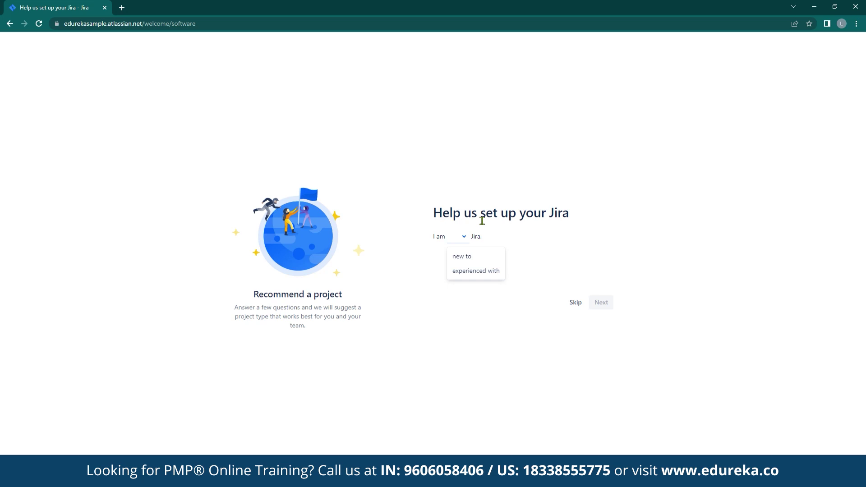
Answer new to Jira, new to agile, features as main work, flexible schedule, and continue.
left_click(464, 256)
left_click(493, 269)
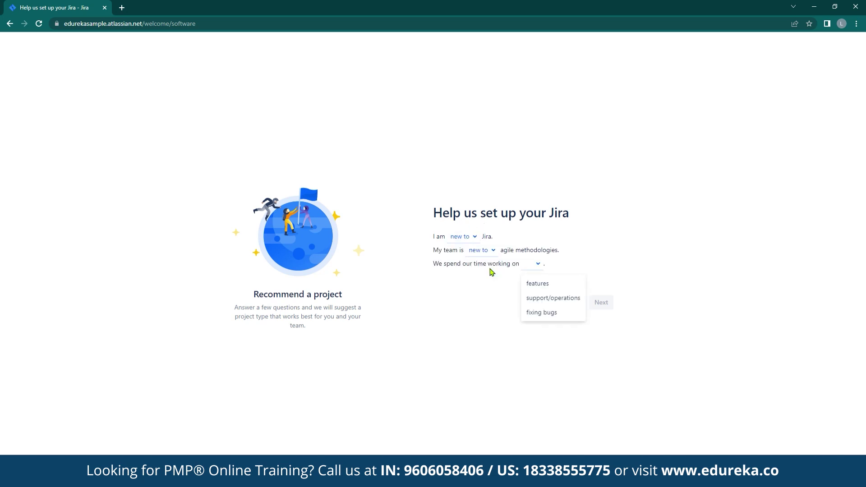
left_click(535, 269)
left_click(538, 267)
left_click(533, 284)
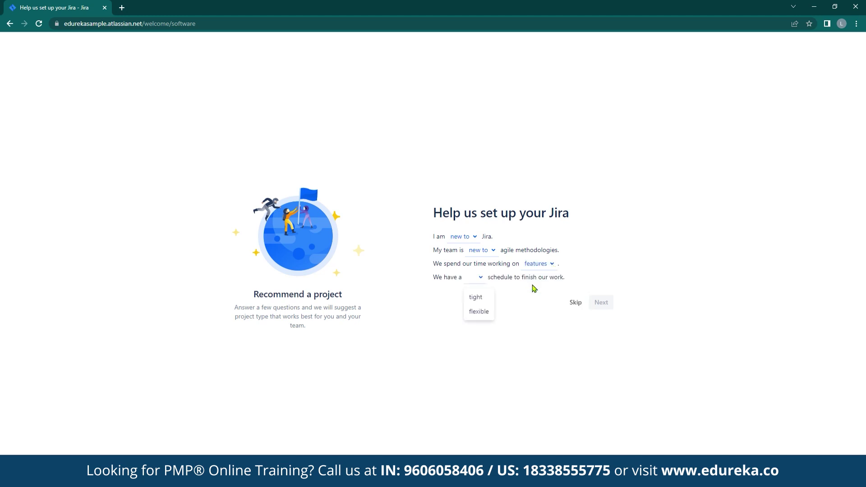
left_click(481, 310)
left_click(601, 303)
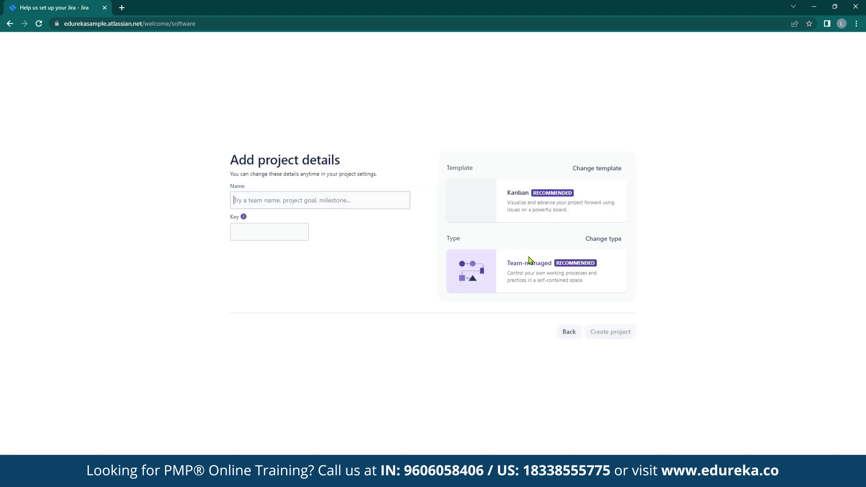
Switch the project template from Kanban to Scrum.
left_click(582, 173)
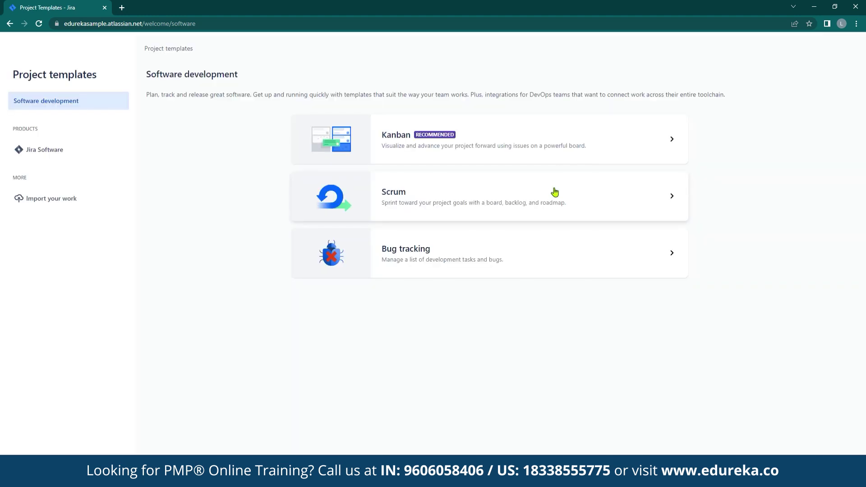
left_click(554, 193)
scroll(569, 201, "down", 1)
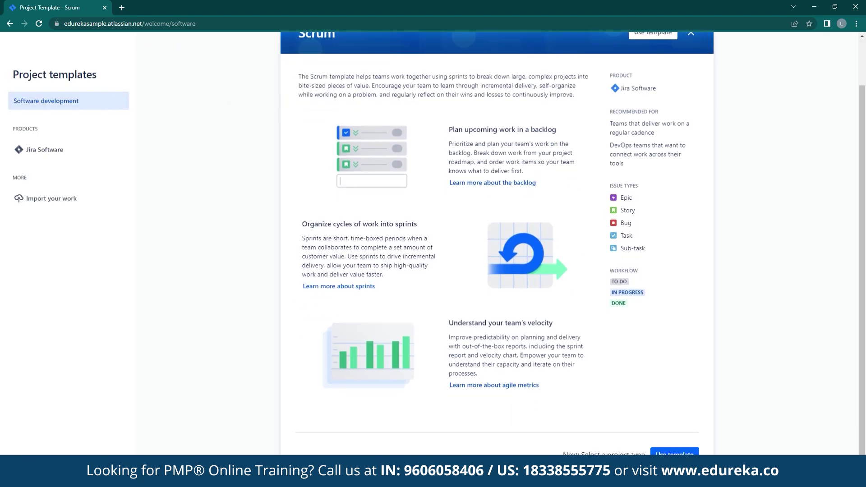
left_click(672, 451)
Make the project team-managed, name it JiraTutorial with key JIR, and create it.
scroll(282, 401, "down", 3)
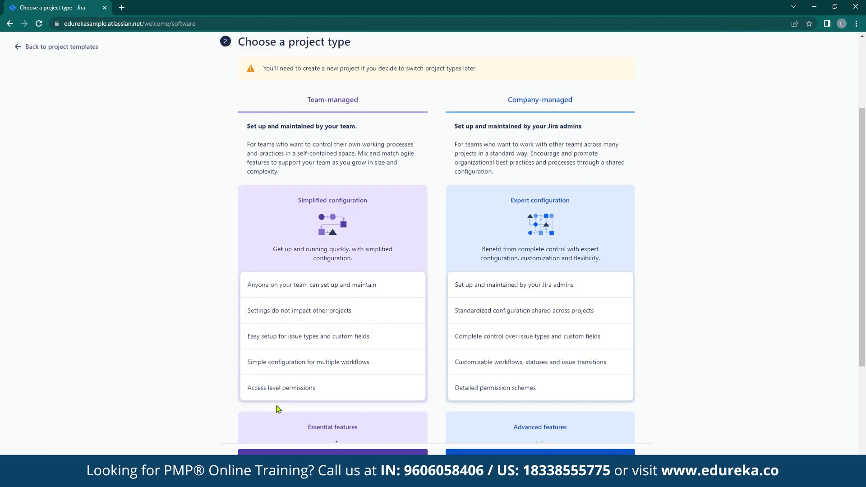
left_click(332, 452)
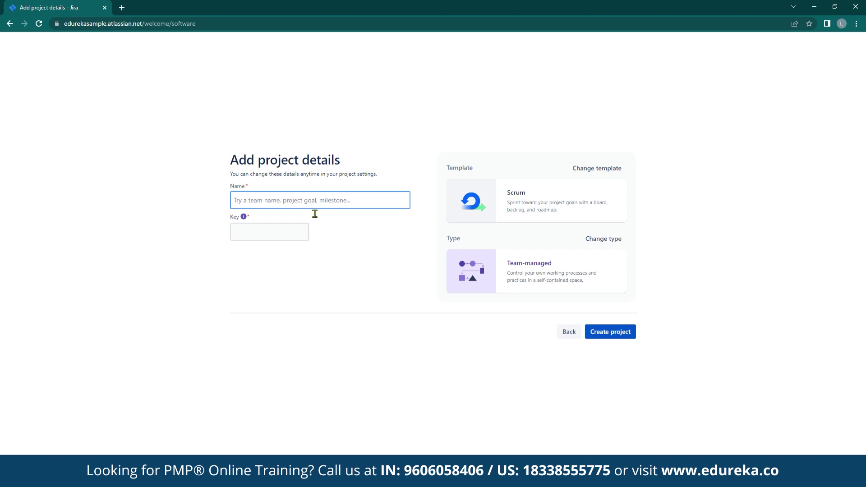
type("JiraTutorial")
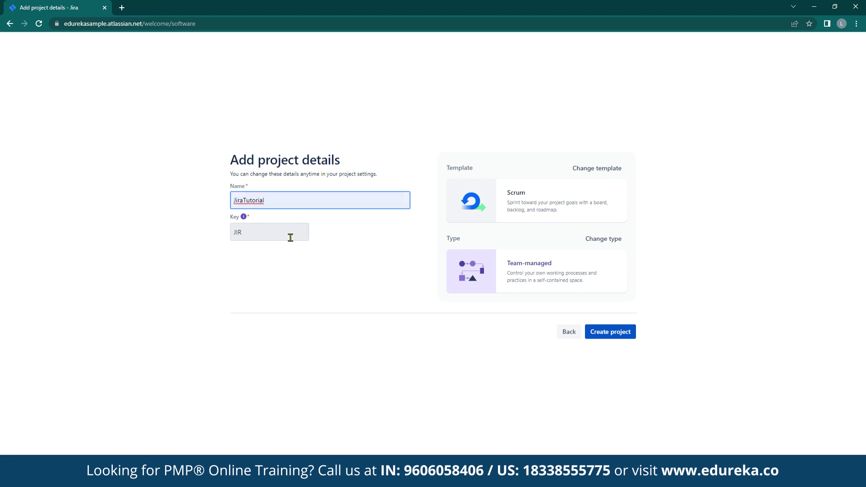
key("Tab")
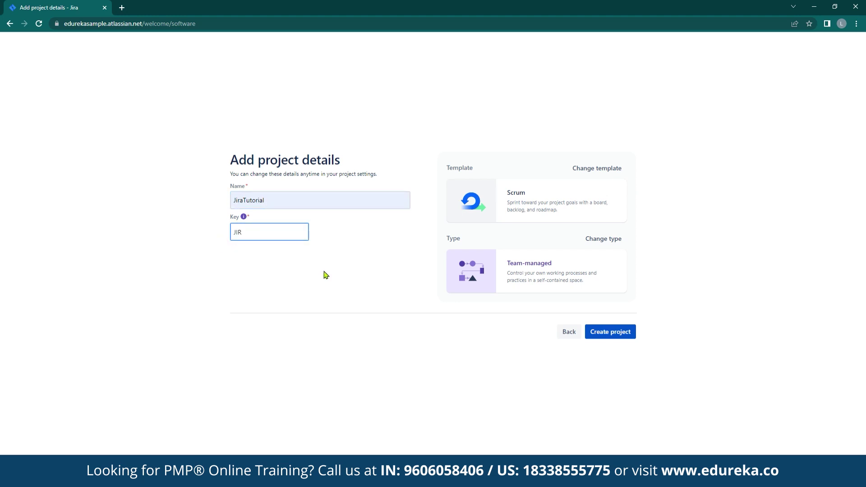
left_click(623, 333)
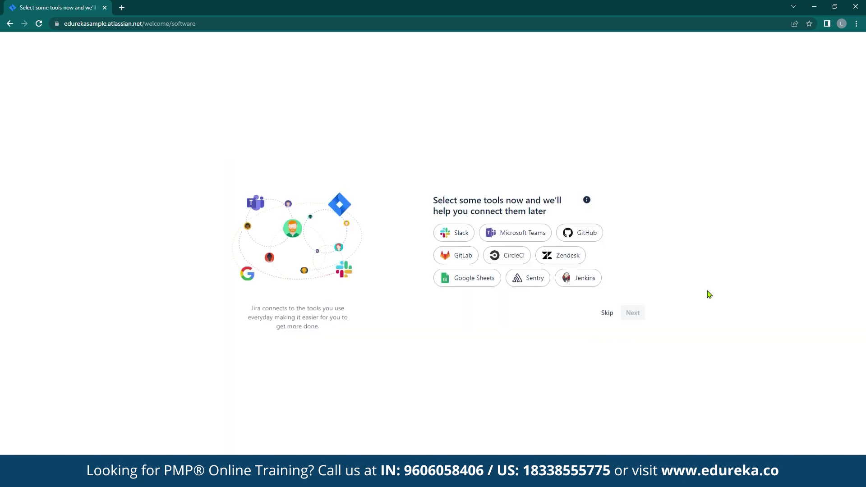
Skip connecting tools, enter three teammates' e-mail addresses as invites, and continue.
left_click(609, 316)
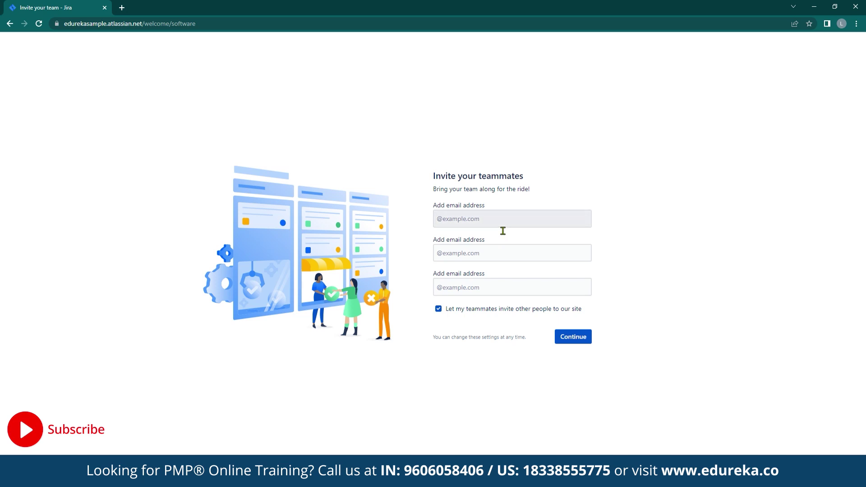
left_click(503, 225)
left_click(486, 260)
left_click(472, 291)
left_click(573, 337)
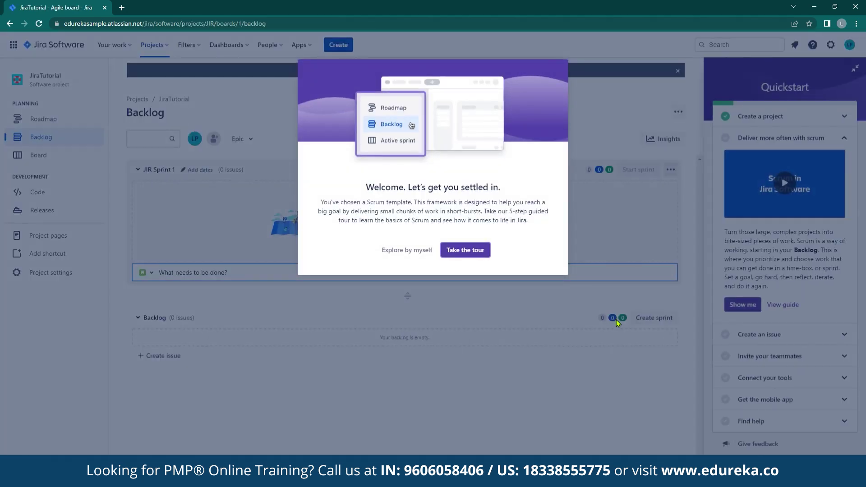
Dismiss the welcome tour and Quickstart guide, then open the backlog's Epic filter.
left_click(411, 250)
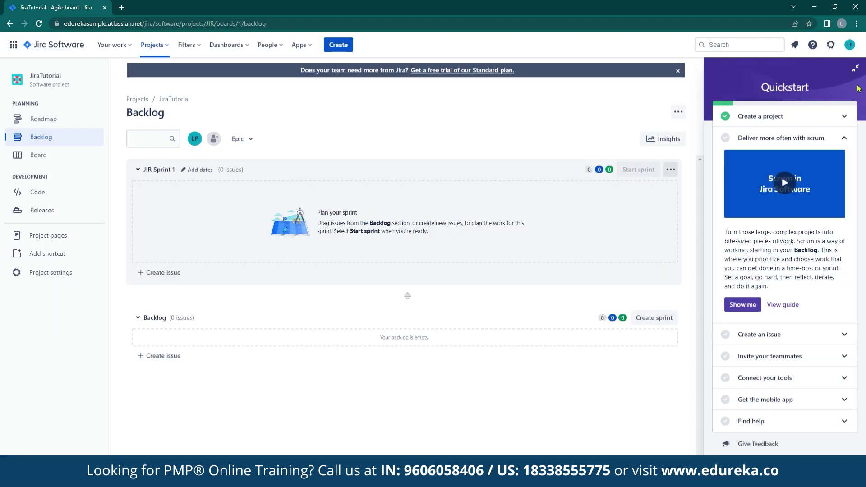
left_click(855, 69)
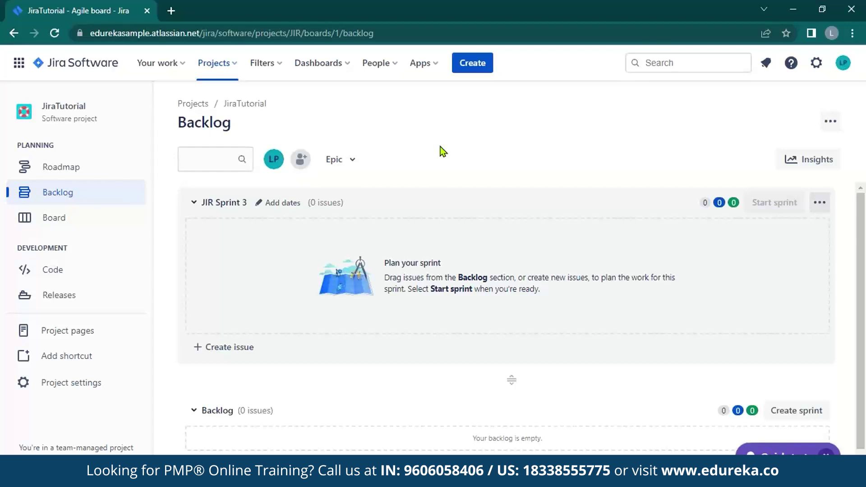
left_click(343, 156)
Enable the Epic panel, create the WISHLIST epic, and open its full details.
left_click(341, 243)
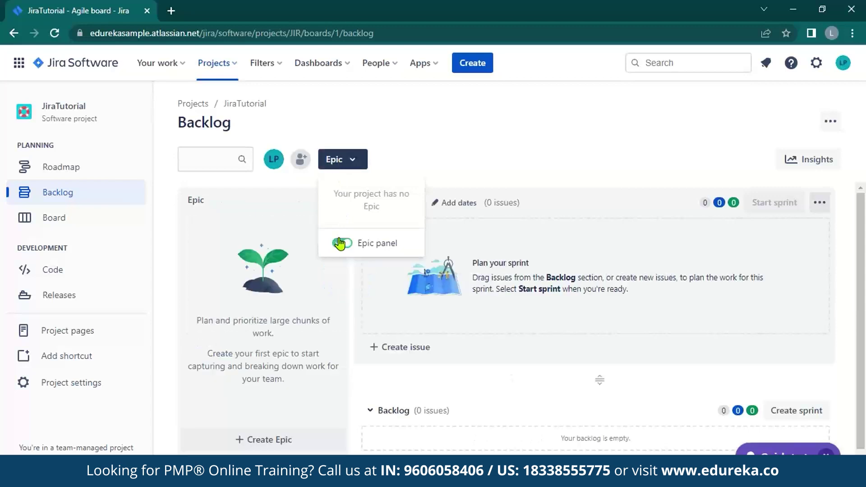
left_click(269, 440)
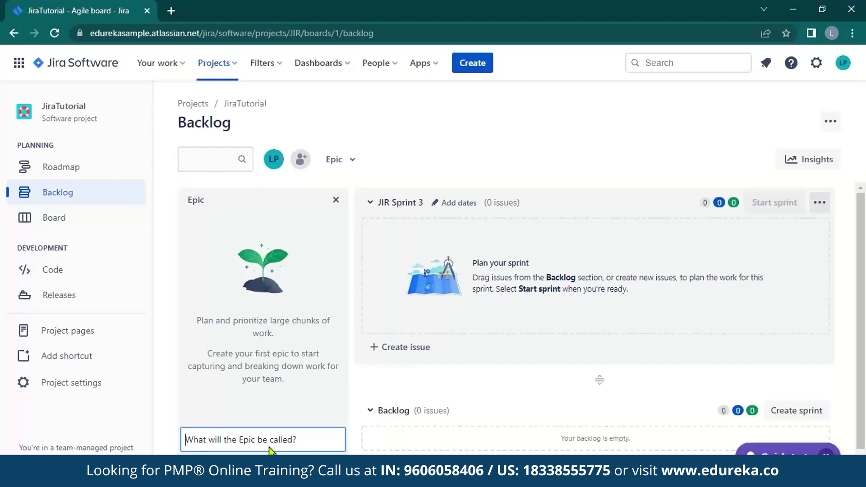
type("WiSHLIST")
key("Return")
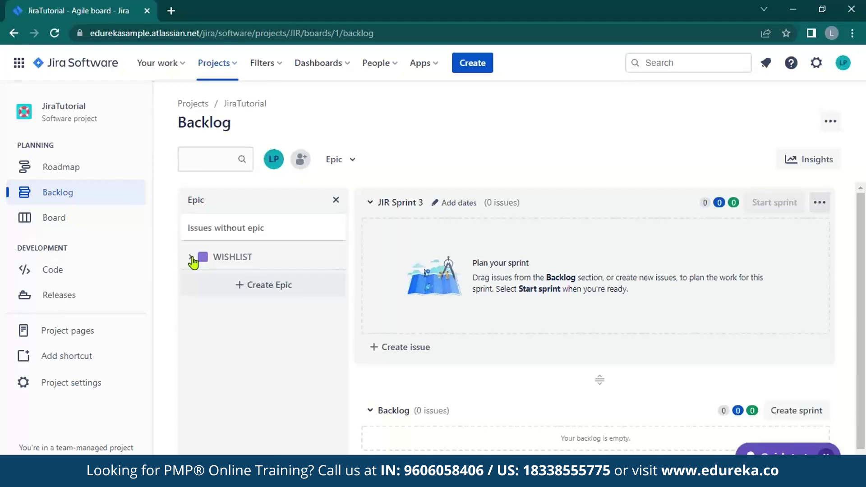
left_click(191, 258)
left_click(249, 374)
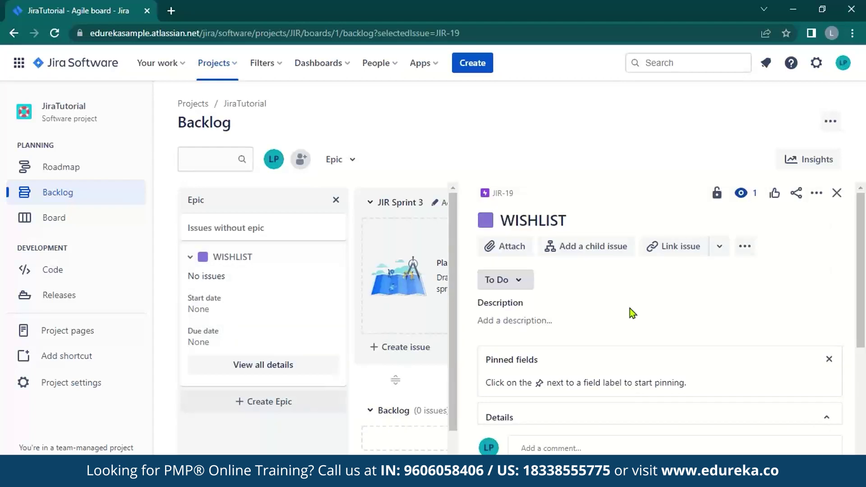
Add Story children 'Save product to wishlist' and 'View our wishlist' to the WISHLIST epic.
left_click(541, 320)
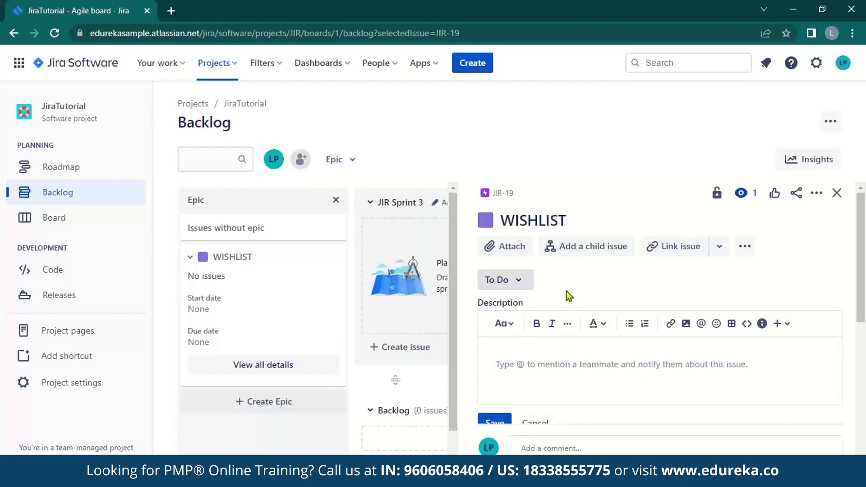
left_click(577, 254)
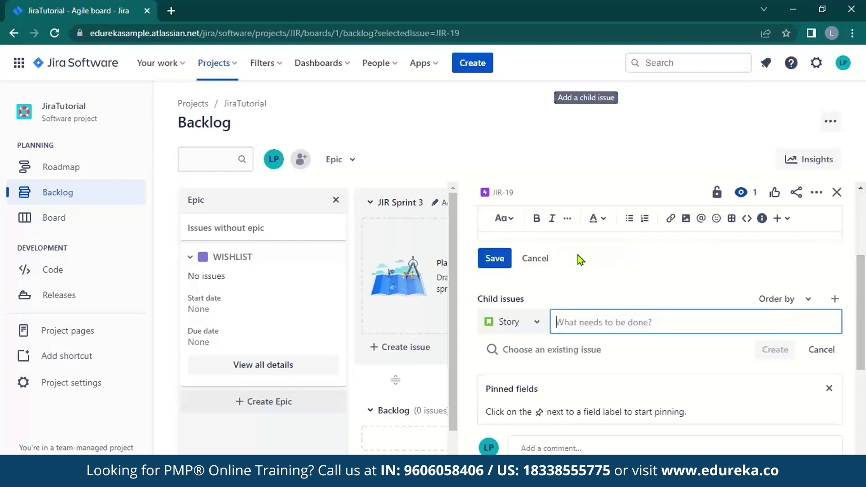
left_click(534, 311)
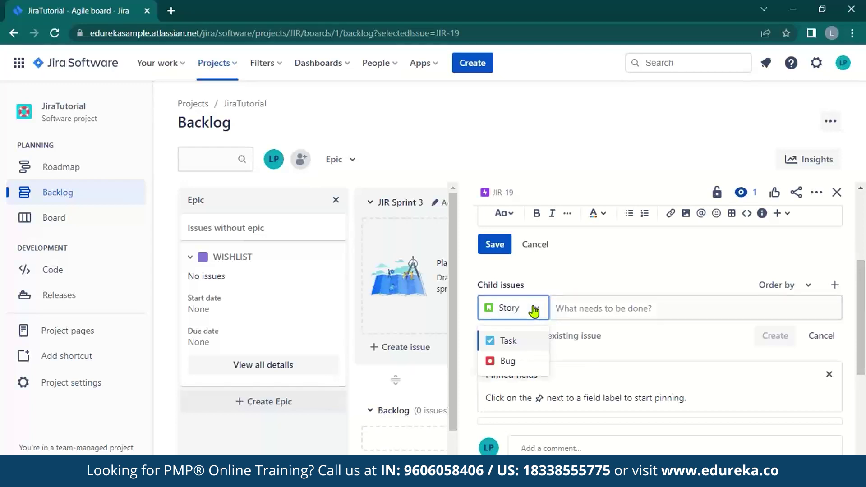
left_click(584, 308)
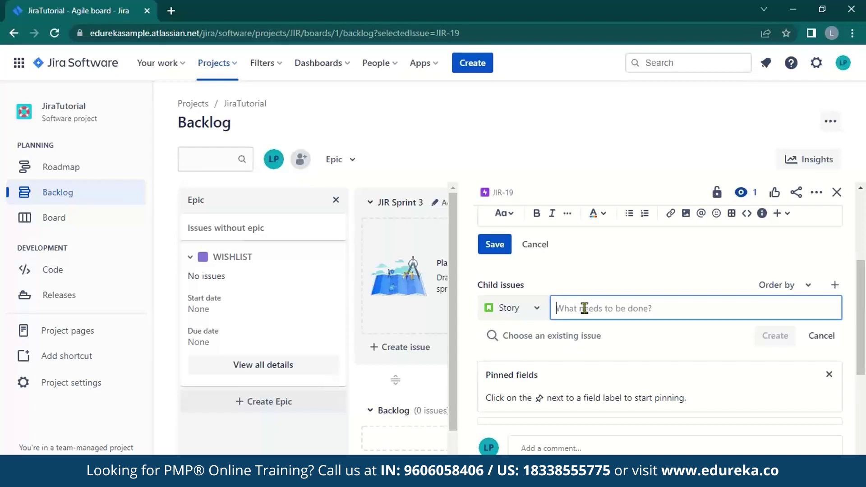
type("Save produ")
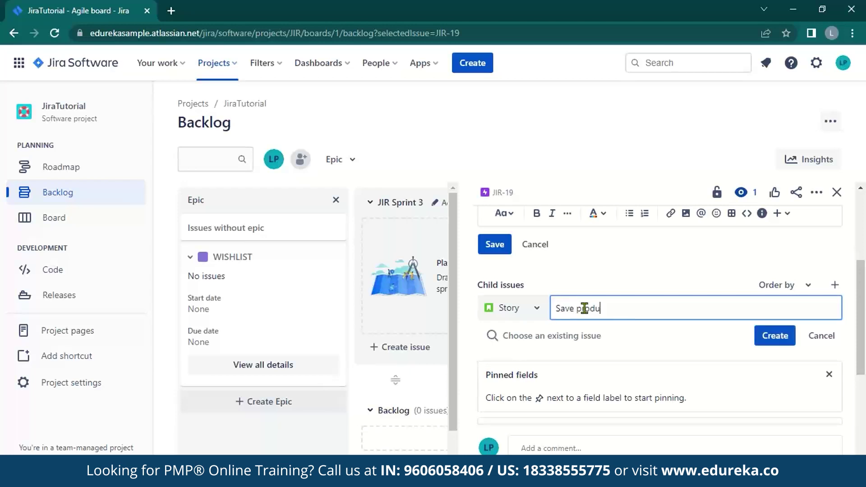
type("ct to wishlist")
left_click(772, 337)
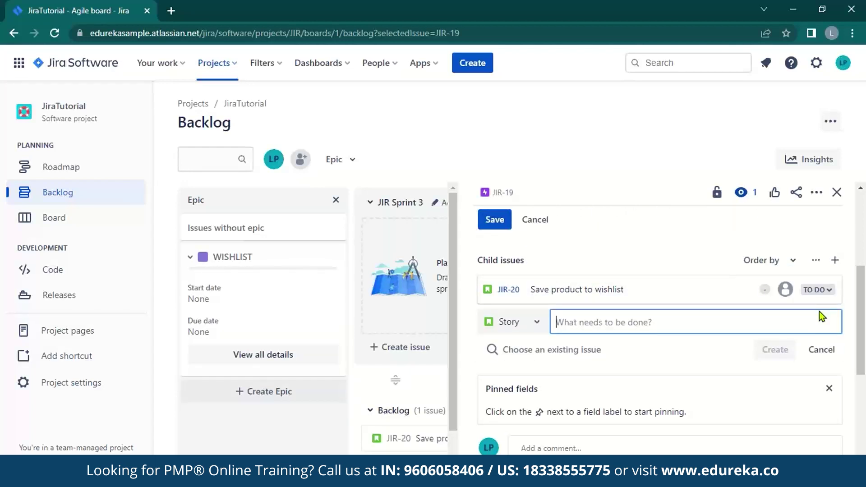
type("View our wishlist")
left_click(774, 355)
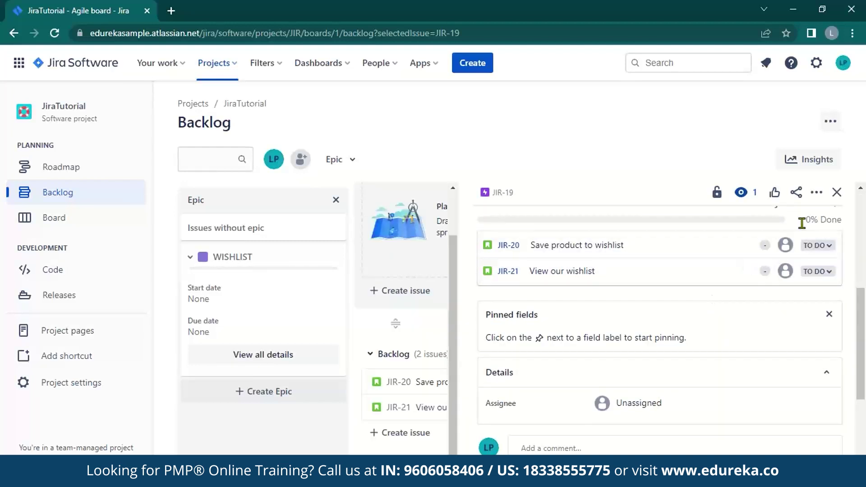
Drag JIR-20 and JIR-21 from the backlog into JIR Sprint 3, then choose Start sprint.
left_click(837, 196)
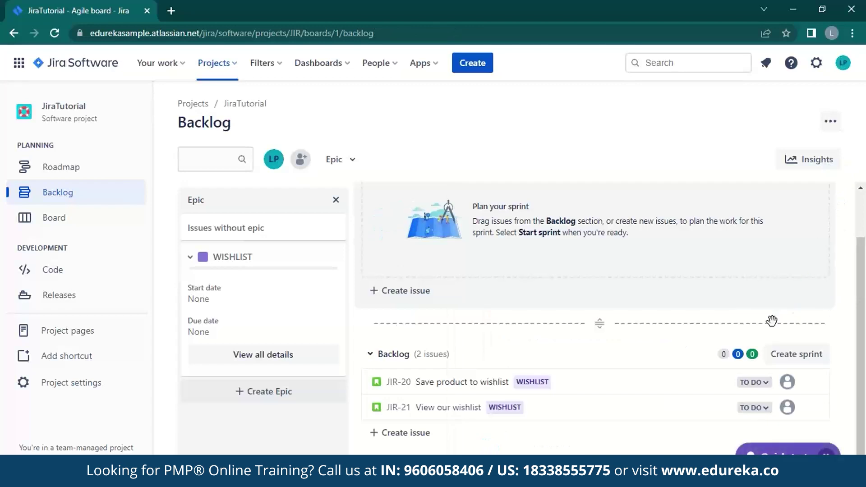
scroll(772, 323, "up", 2)
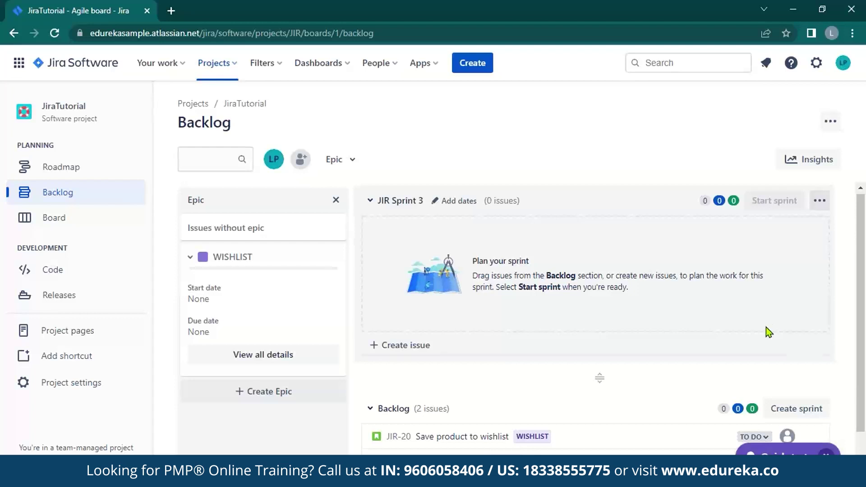
left_click_drag(451, 439, 449, 239)
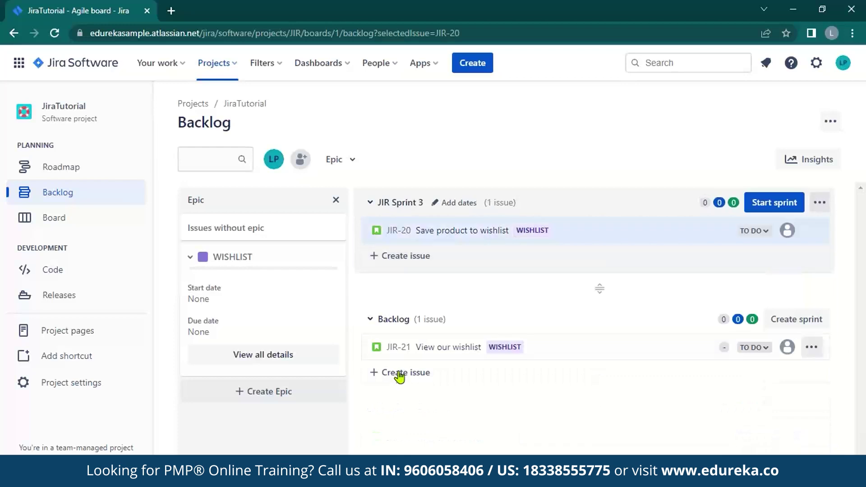
left_click_drag(400, 352, 401, 253)
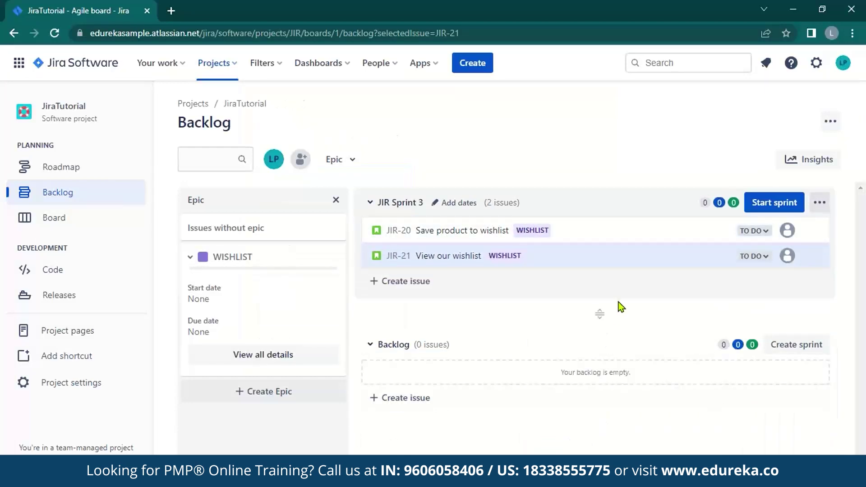
left_click(765, 203)
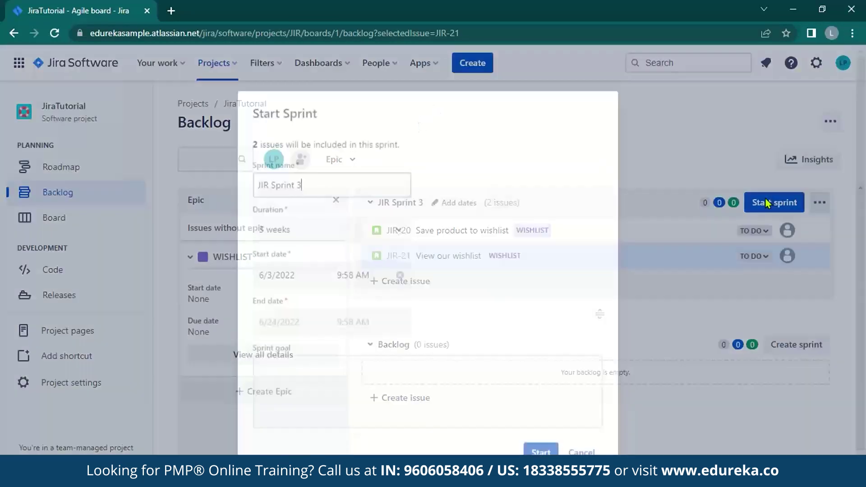
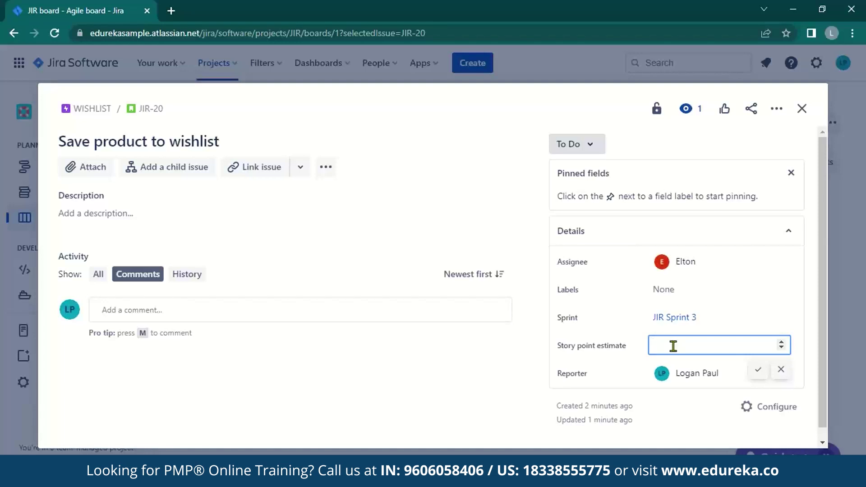
Give JIR-20 3 story points and add children 'wishlist button on product page' and 'Create DB for products wishlisted'.
type("3")
left_click(462, 345)
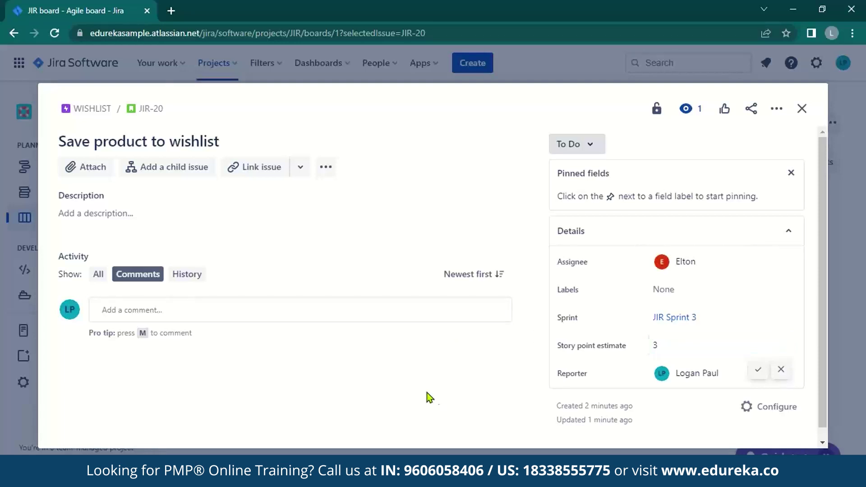
left_click(175, 175)
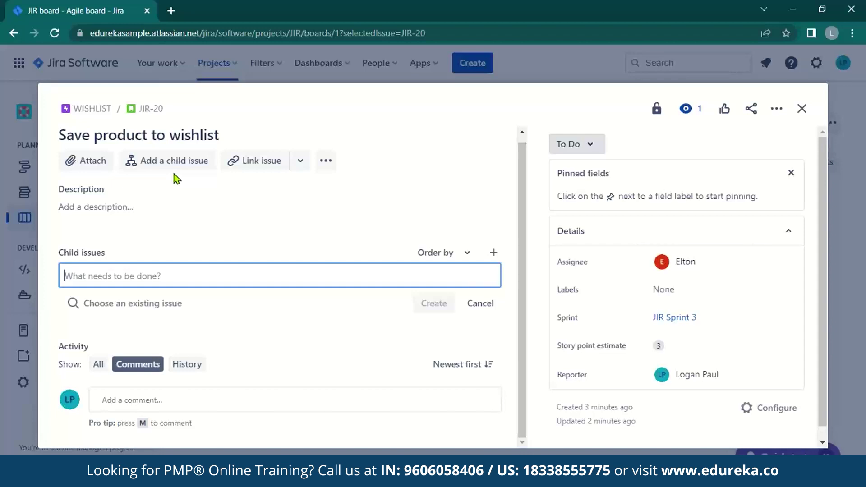
type("wis")
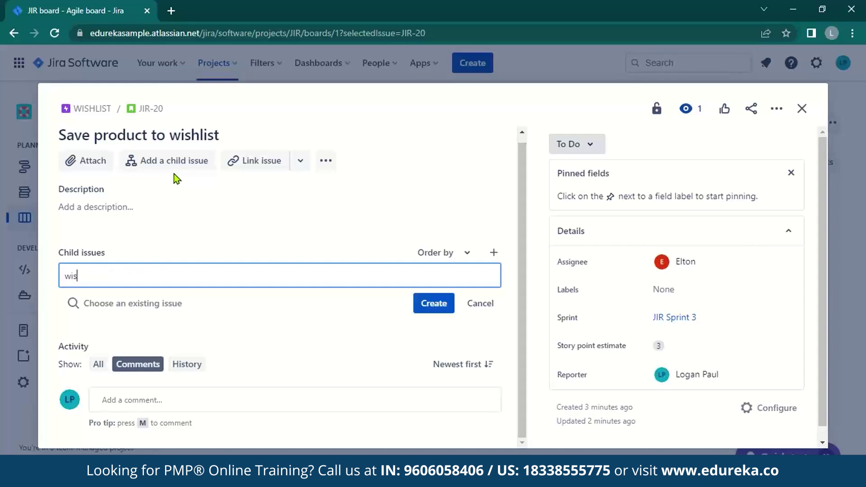
type("hlist button on product page")
left_click(432, 304)
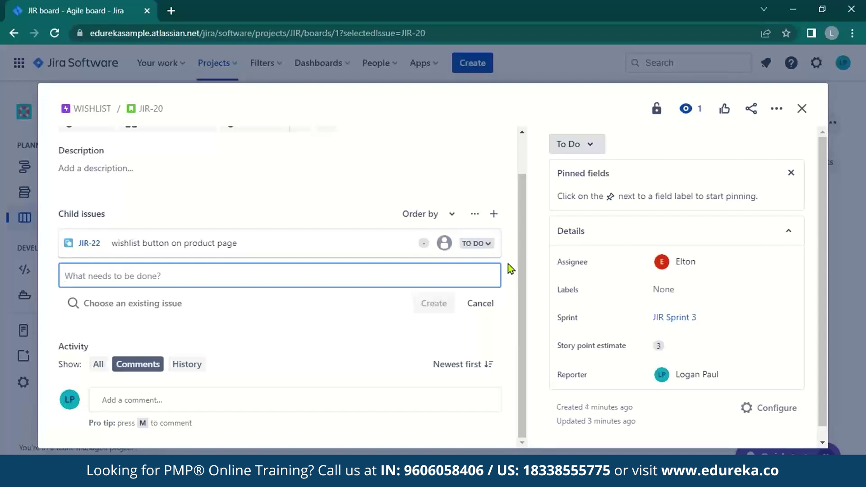
type("Create DB for products wishlisted")
left_click(448, 302)
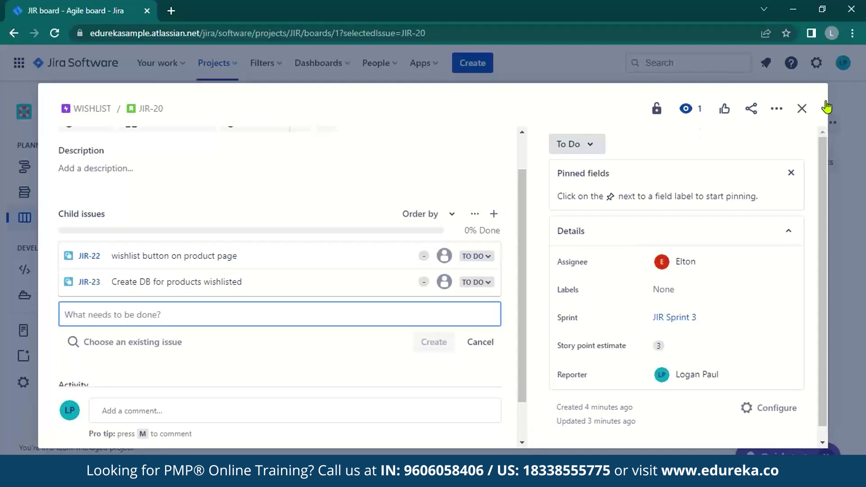
left_click(794, 108)
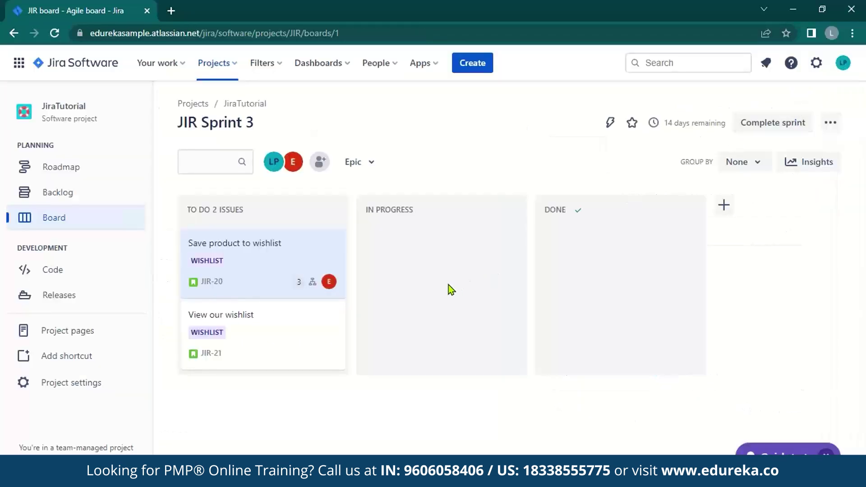
Set View our wishlist's assignee to Automatic and its story point estimate to 3.
left_click(283, 331)
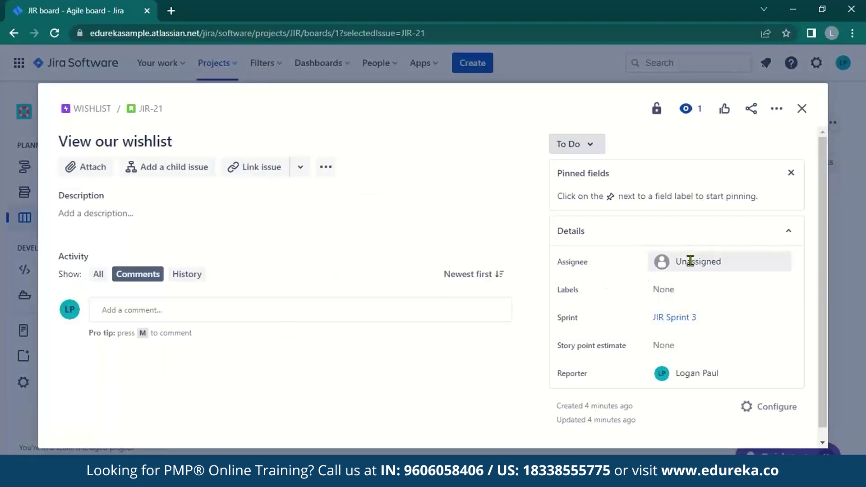
left_click(690, 262)
left_click(695, 333)
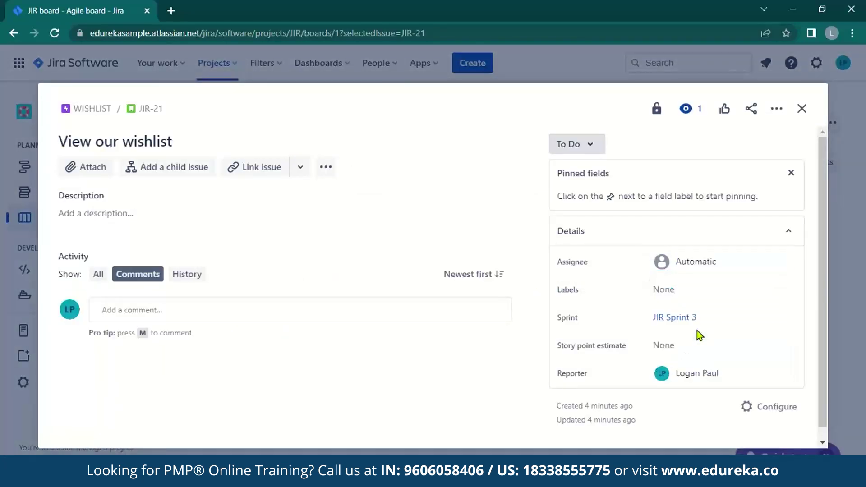
left_click(662, 344)
type("3")
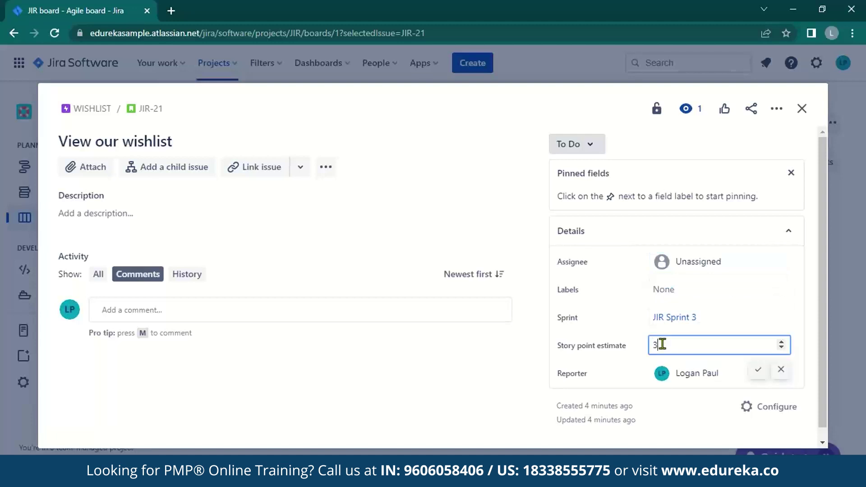
left_click(190, 168)
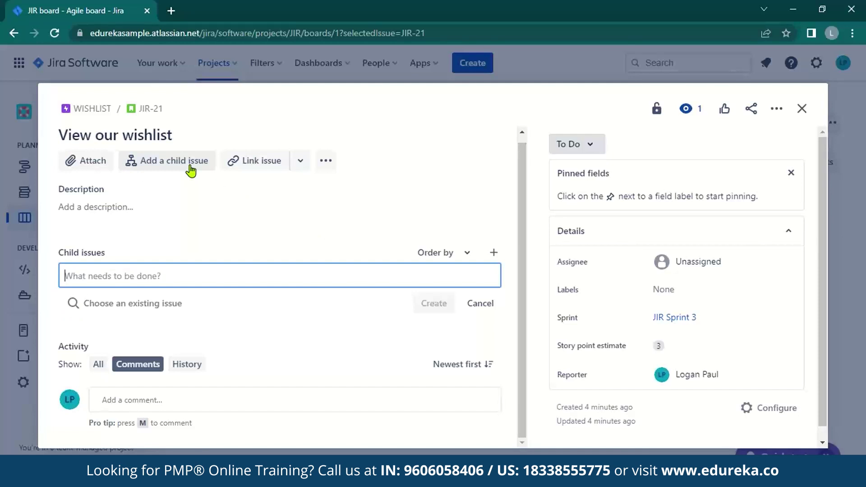
Add child issues 'Create page to display wishlist' and 'Add view wishlist button' to JIR-21.
type("Create page to display wishlist")
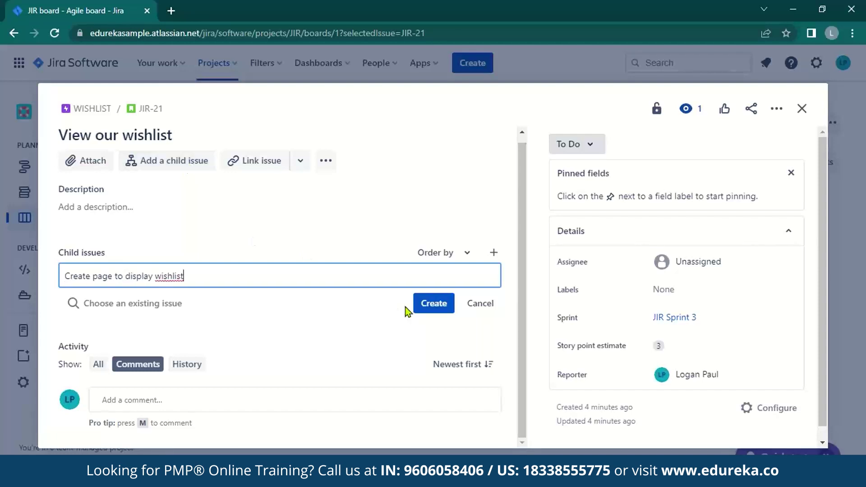
left_click(429, 304)
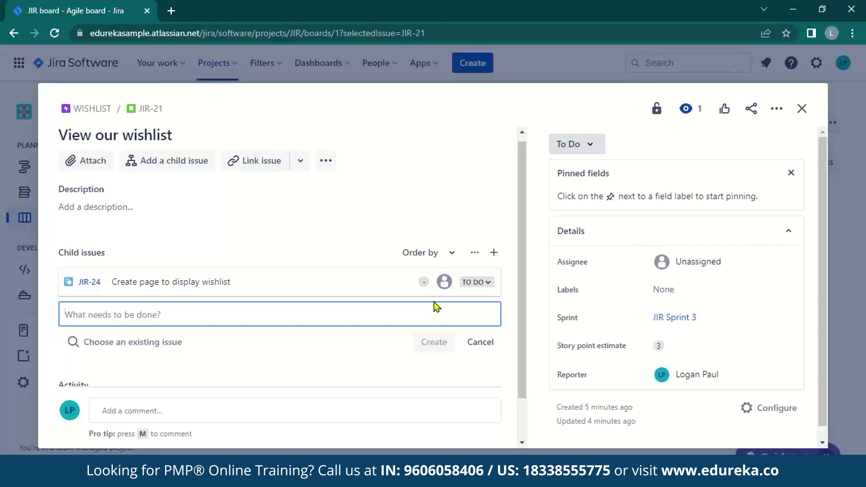
type("Add view w")
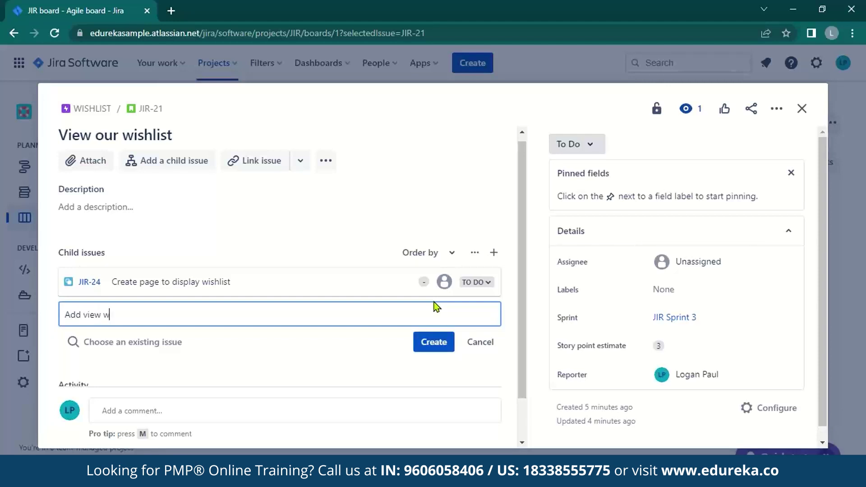
type("ishlist button")
left_click(433, 346)
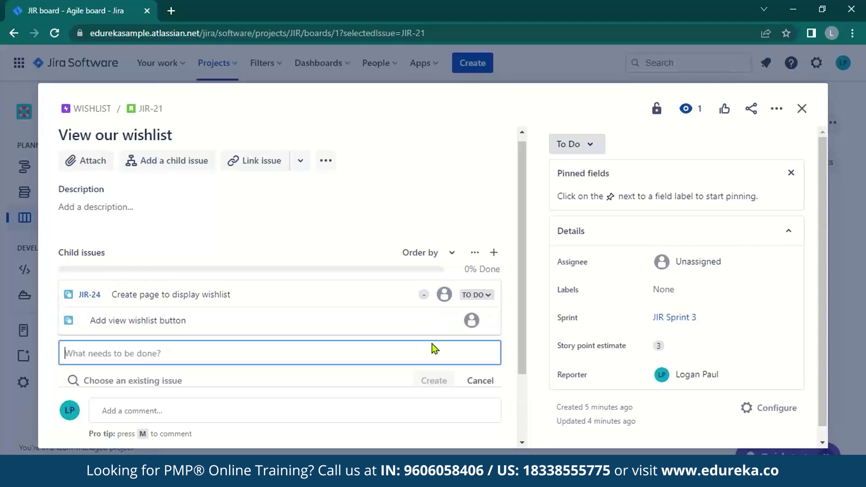
left_click(801, 110)
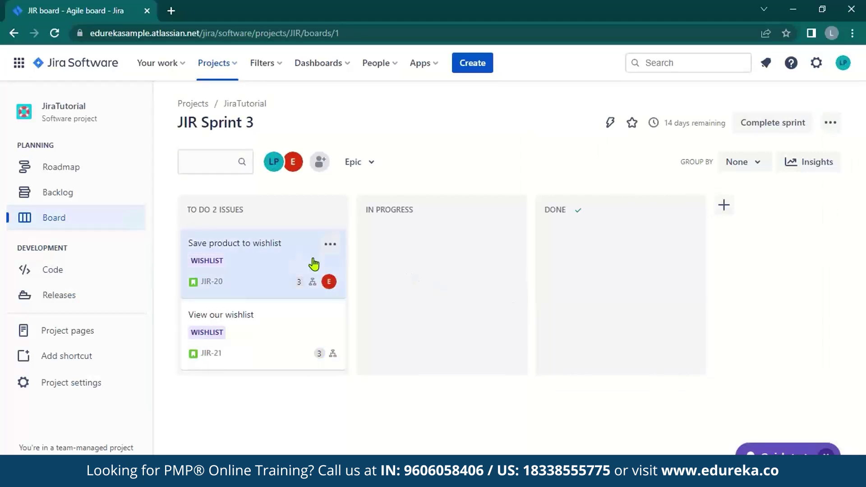
Mark JIR-22 In Progress and move Save product to wishlist into IN PROGRESS.
left_click(298, 260)
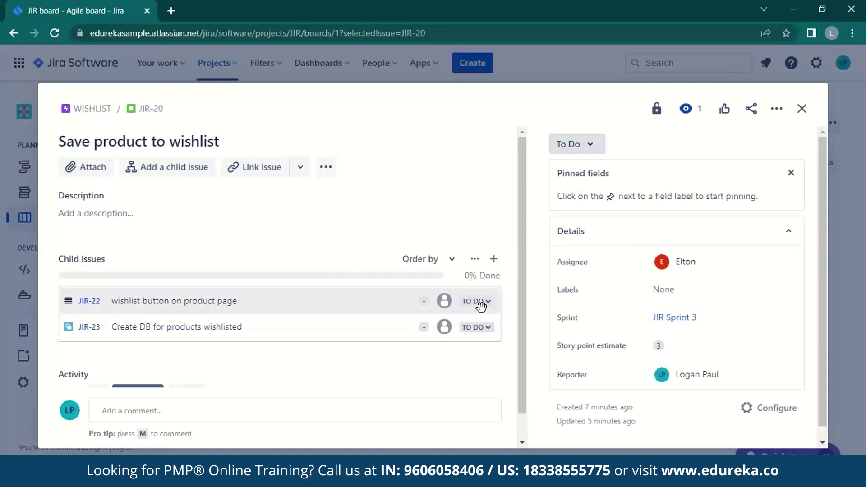
left_click(482, 308)
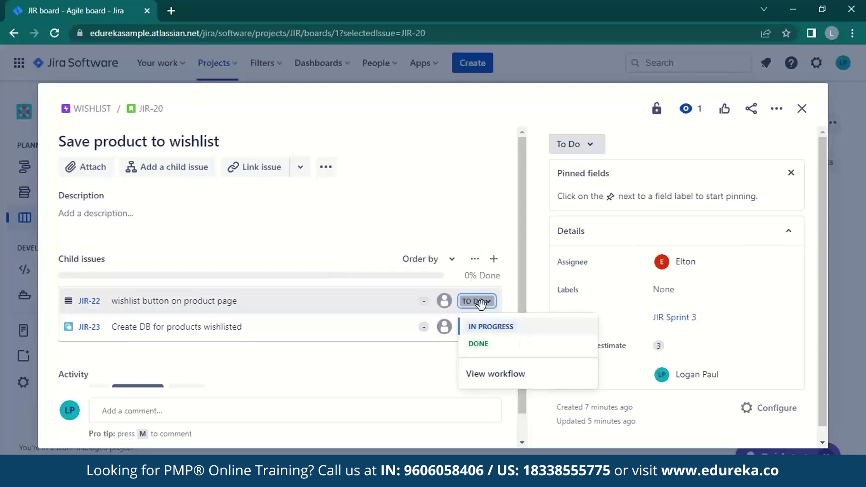
left_click(488, 327)
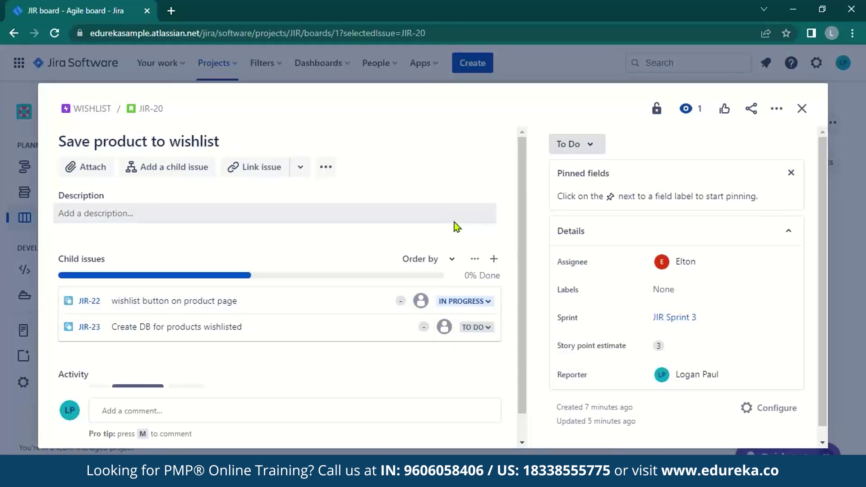
left_click(800, 109)
left_click_drag(284, 260, 463, 263)
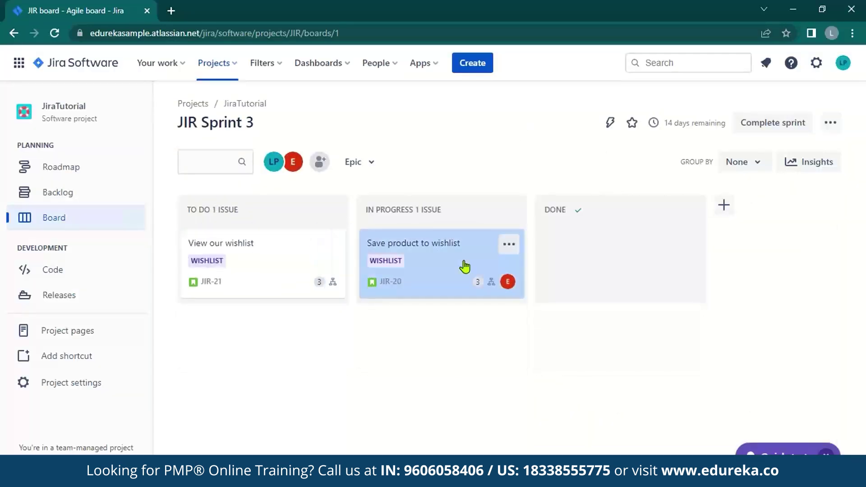
Mark JIR-24 In Progress, move View our wishlist into IN PROGRESS, and reopen Save product to wishlist.
left_click(285, 266)
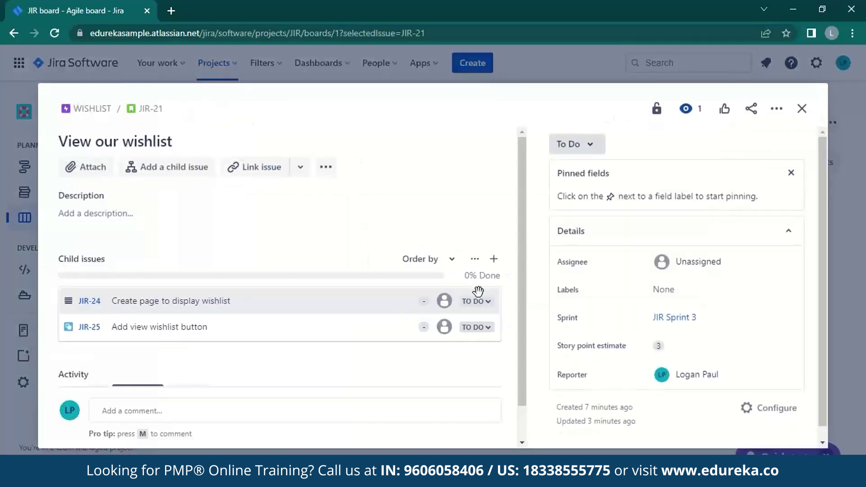
left_click(476, 301)
left_click(481, 326)
left_click(801, 109)
left_click_drag(315, 294, 472, 348)
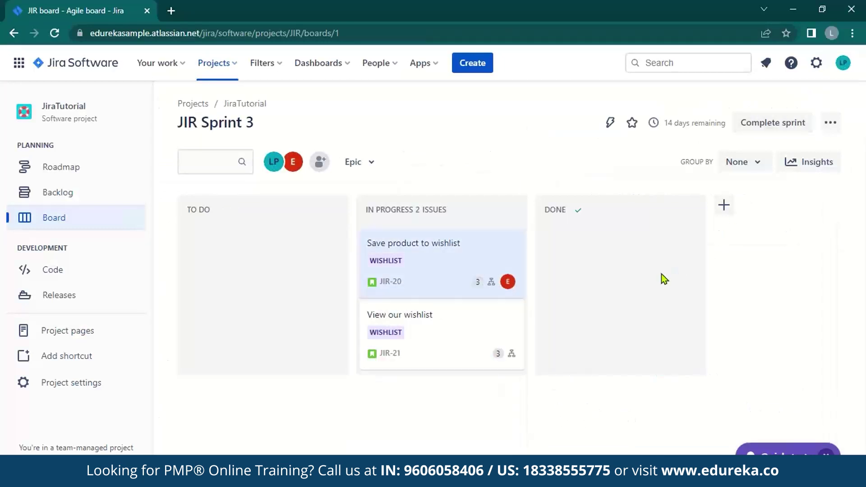
left_click(489, 258)
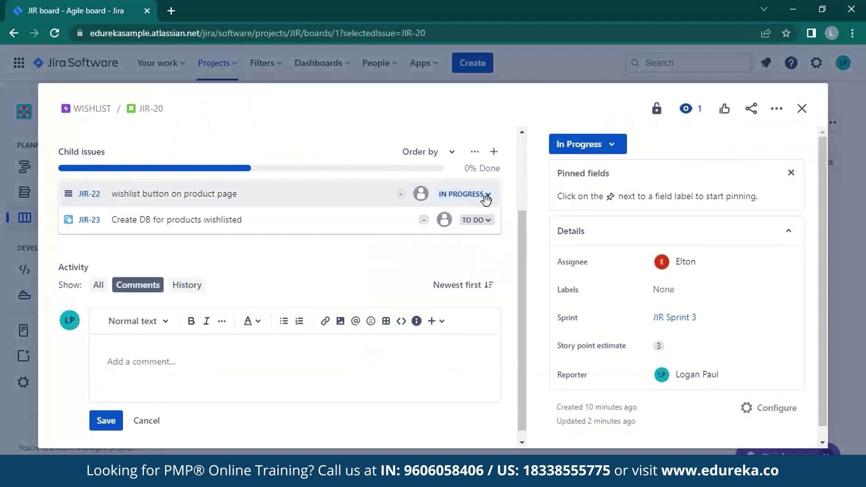
Mark child issues JIR-22 and JIR-23 Done and move JIR-20 into the DONE column.
left_click(486, 201)
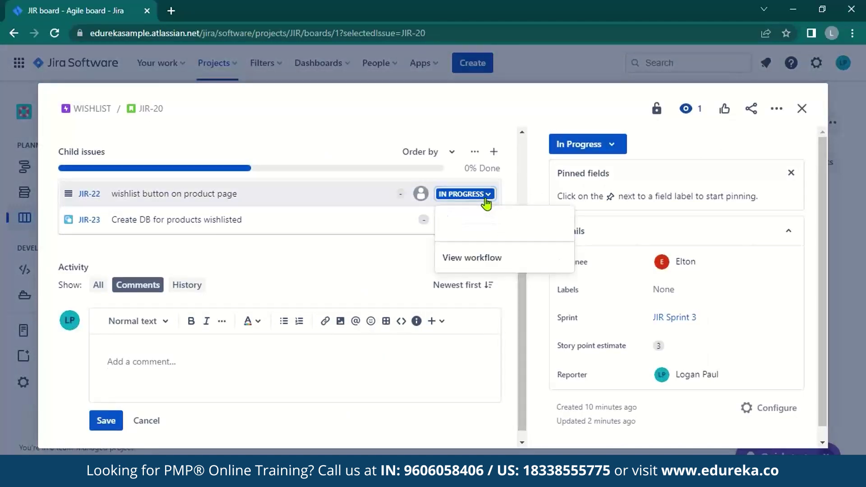
left_click(460, 234)
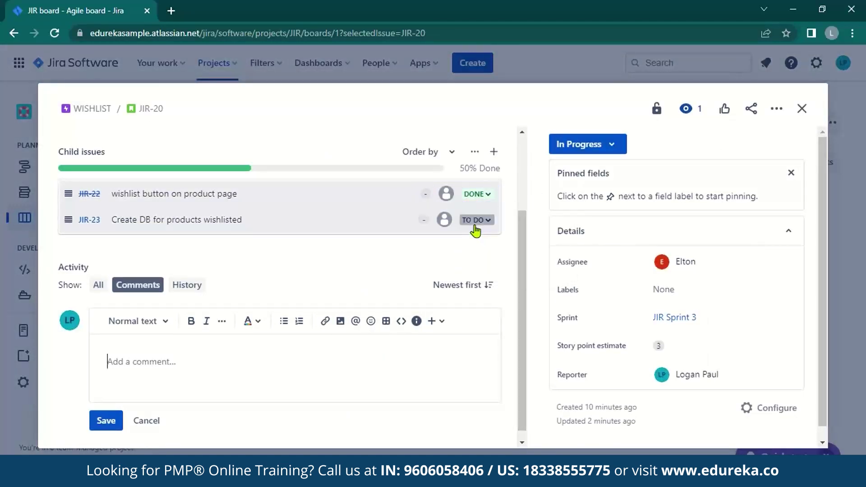
left_click(475, 230)
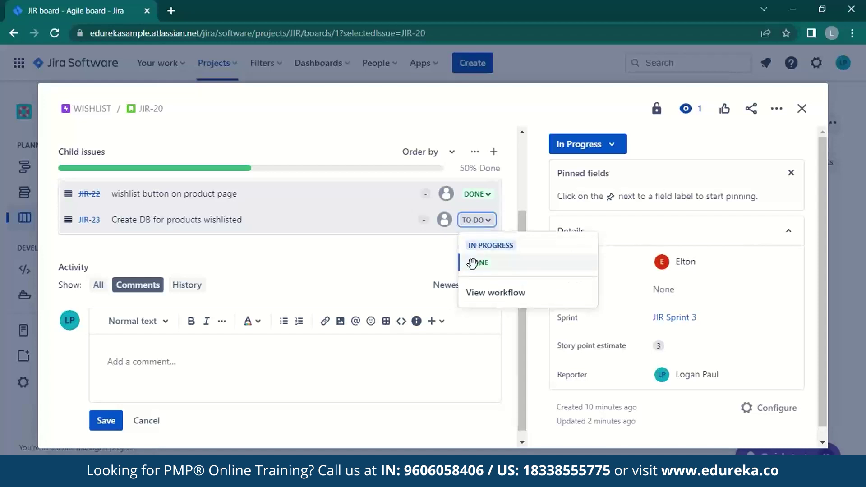
left_click(472, 263)
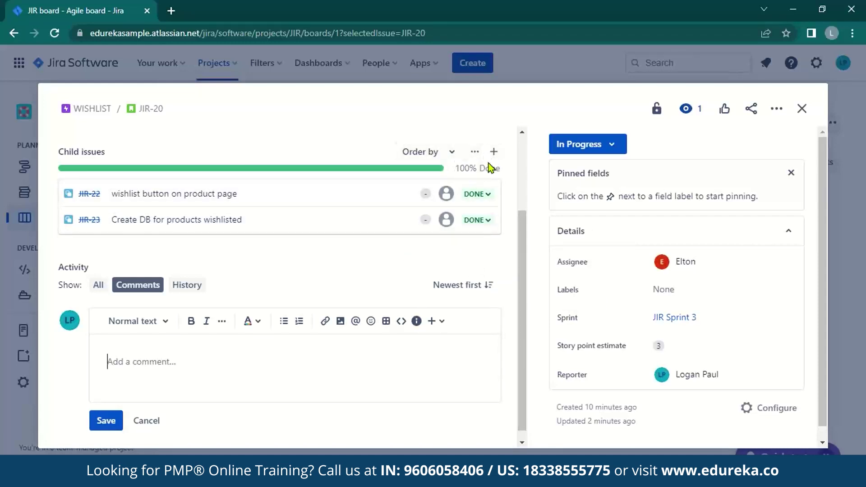
left_click(802, 108)
left_click_drag(453, 263, 618, 260)
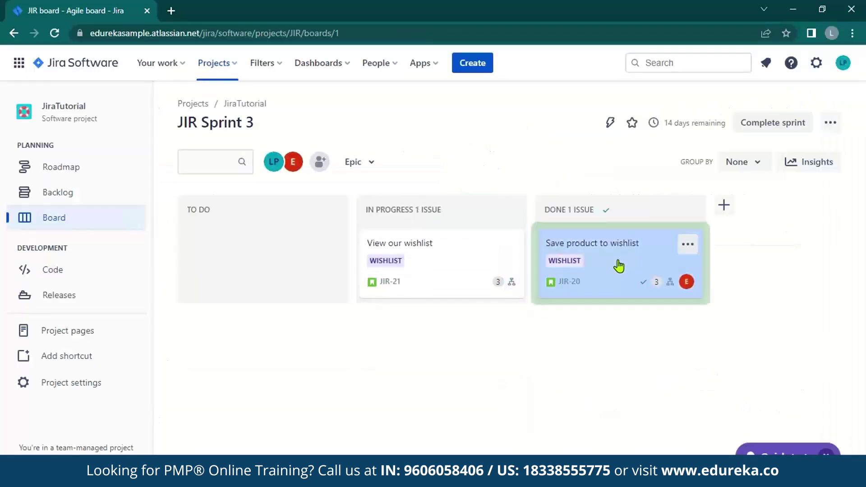
Mark JIR-21's children JIR-24 and JIR-25 Done and move View our wishlist into DONE.
left_click(448, 244)
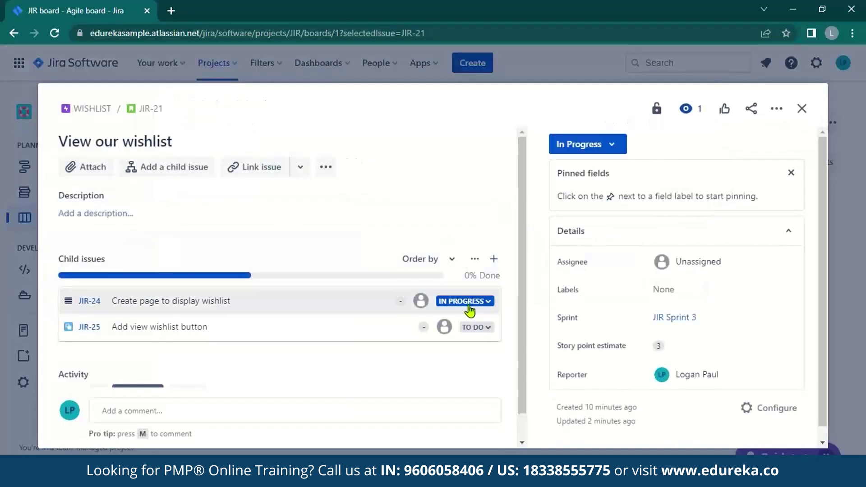
left_click(467, 305)
left_click(468, 345)
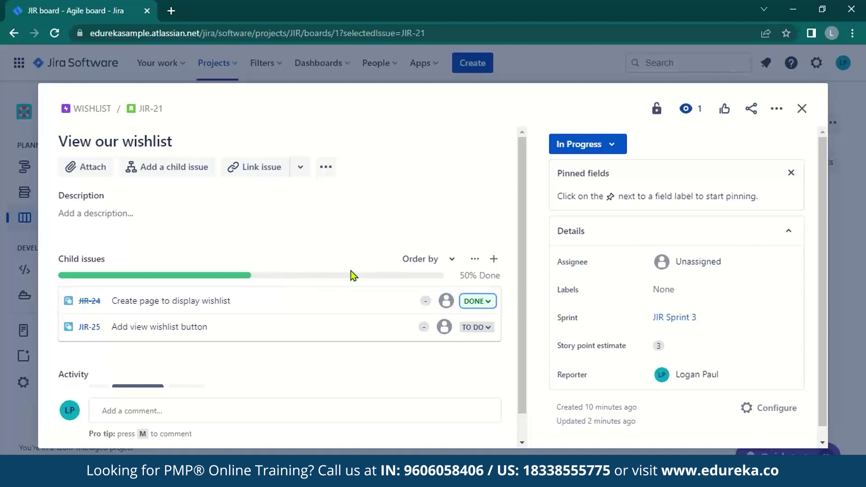
left_click(475, 326)
left_click(475, 370)
left_click(801, 109)
left_click_drag(416, 276, 605, 347)
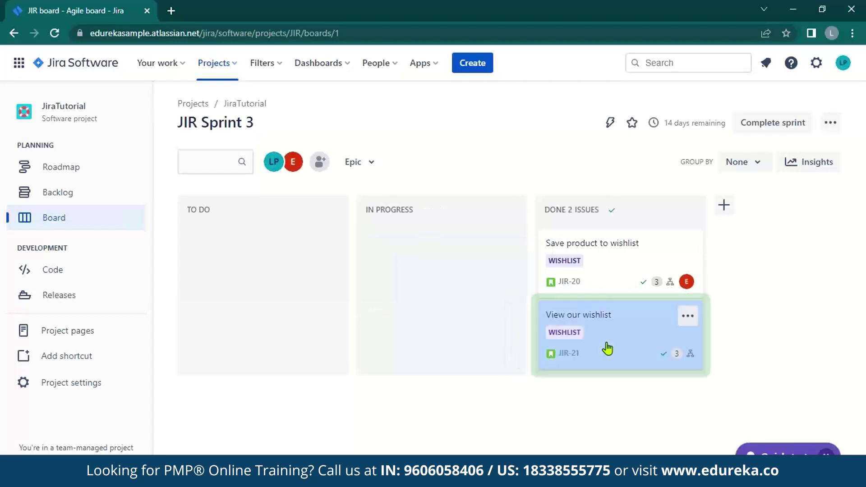
Complete JIR Sprint 3 and go back to the project board.
left_click(751, 130)
left_click(458, 304)
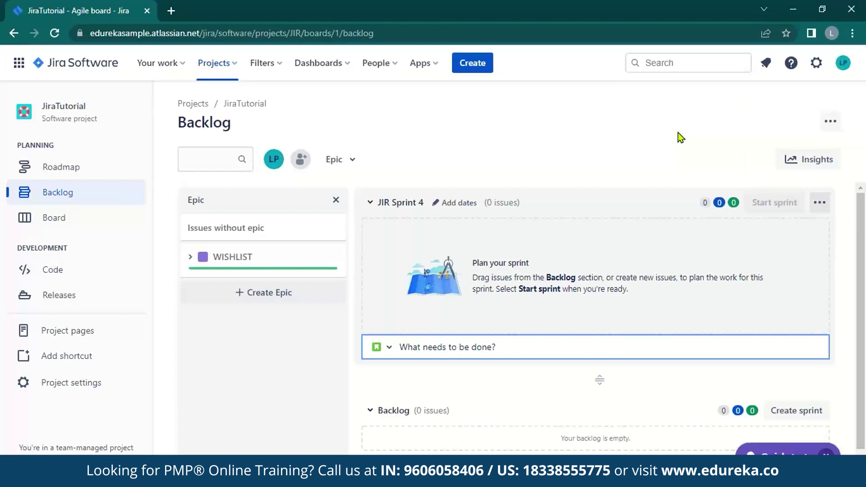
left_click(107, 220)
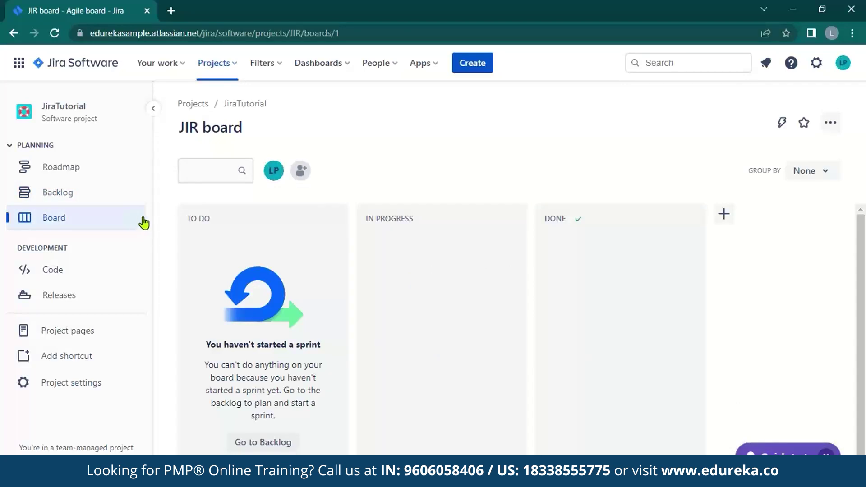
Create a new done status named Deployed and add it to the board's workflow.
left_click(839, 124)
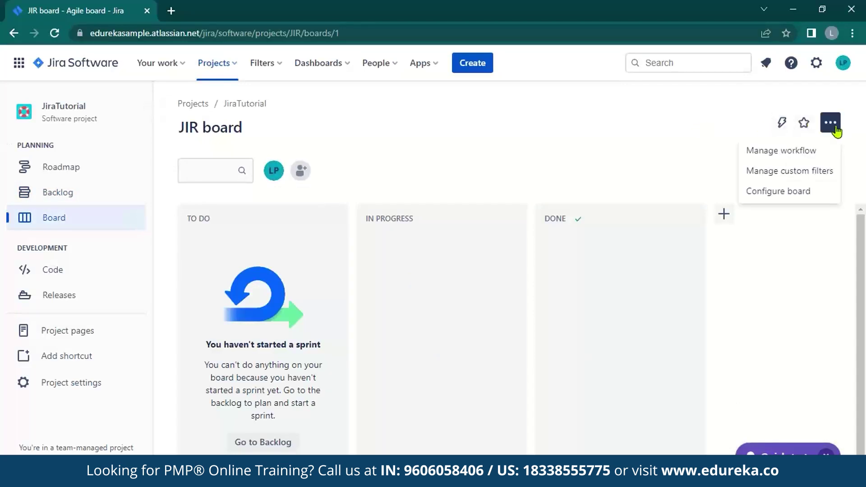
left_click(813, 152)
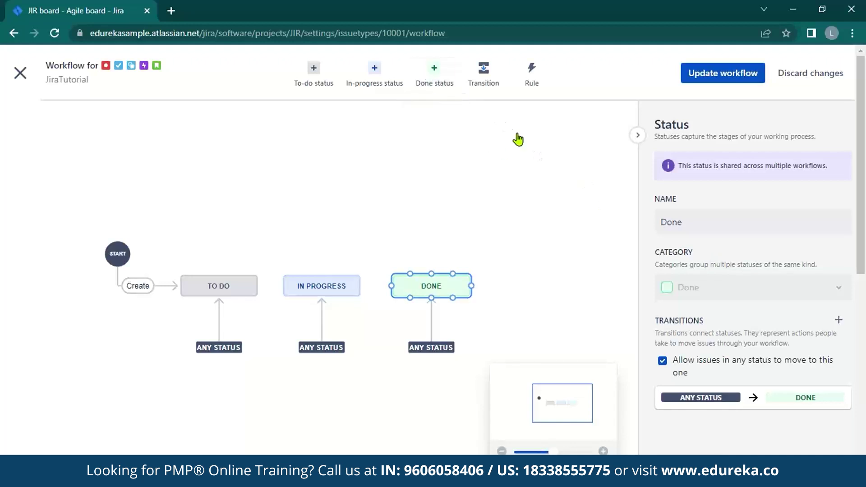
left_click(436, 75)
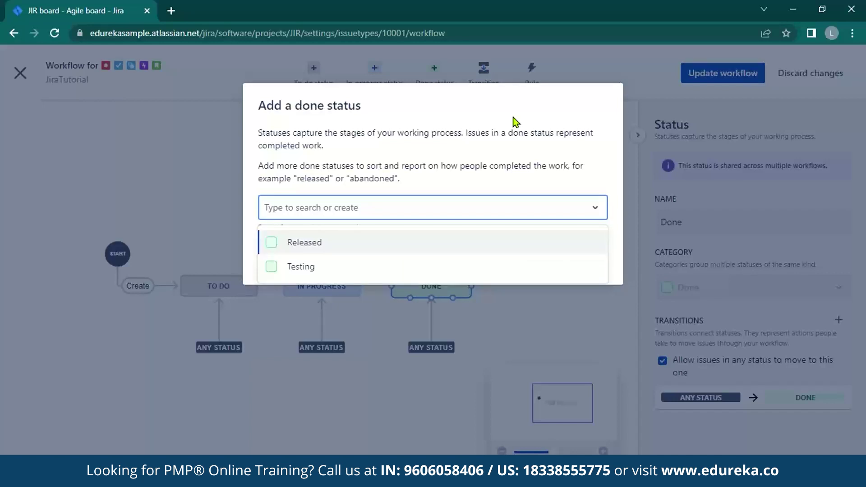
type("Deployed")
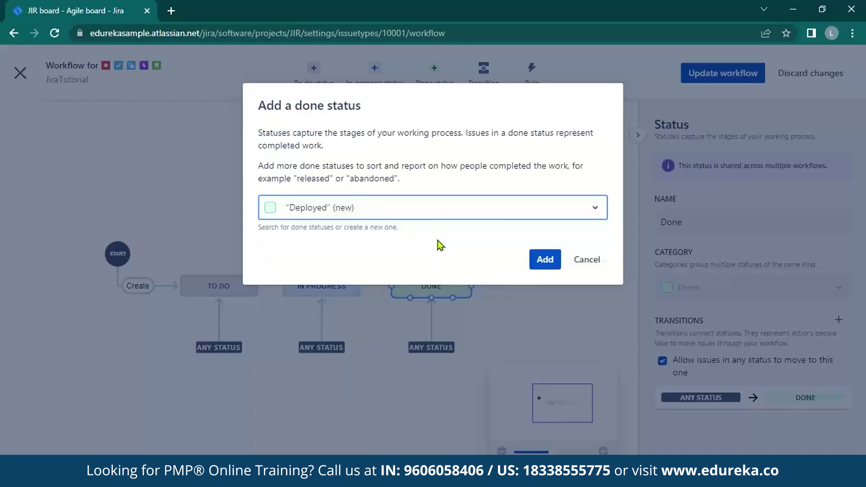
left_click(486, 246)
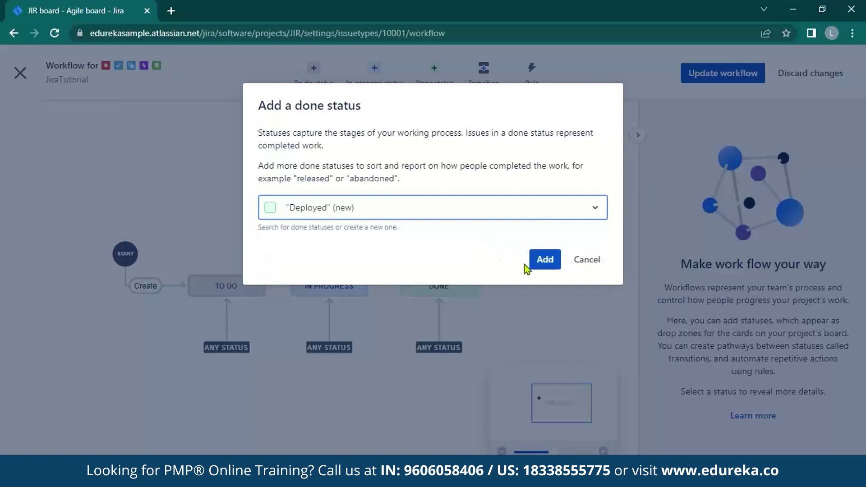
left_click(542, 262)
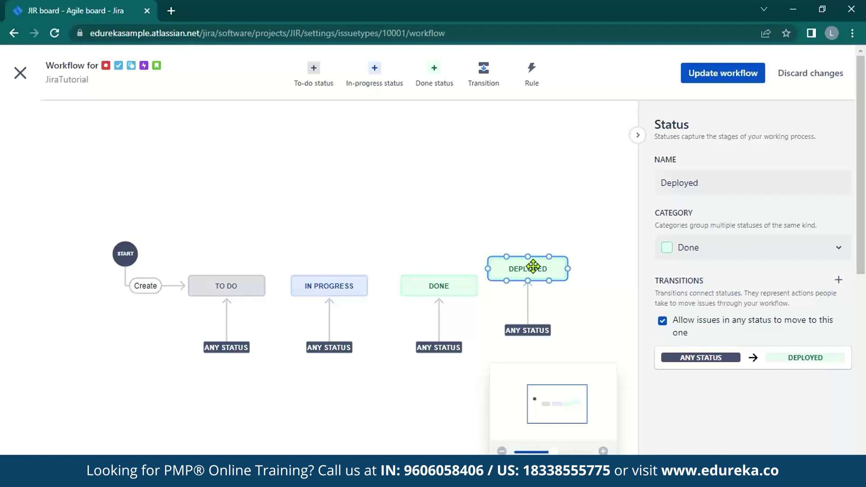
Line up DEPLOYED with the other statuses and save the updated workflow.
left_click_drag(533, 266, 540, 284)
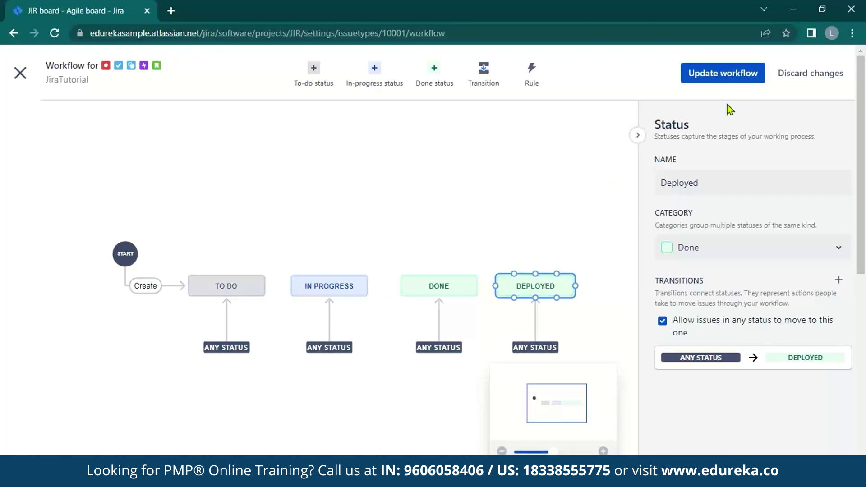
left_click(723, 80)
left_click(542, 243)
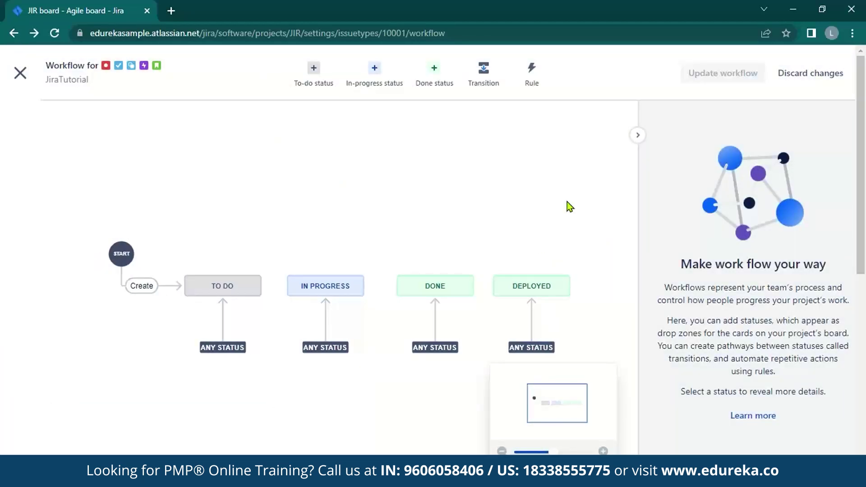
left_click(23, 77)
Browse the project's Code and Releases pages, cancel creating a version, and return to the JIR board.
left_click(72, 62)
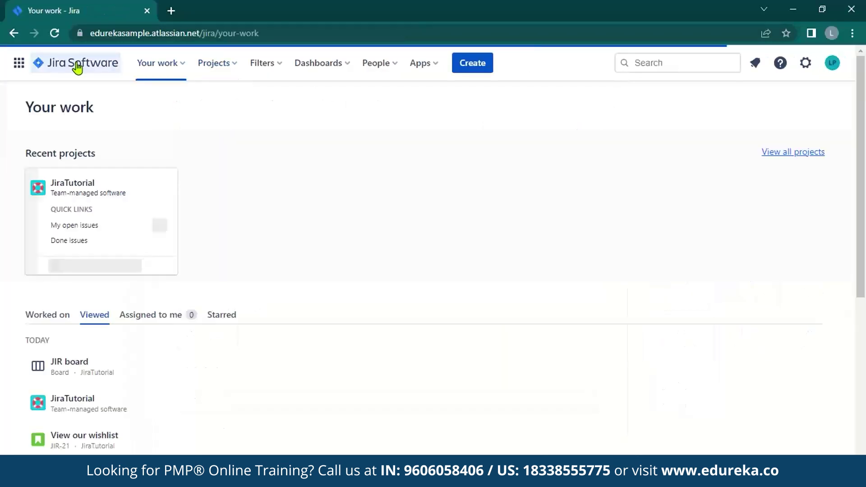
left_click(107, 205)
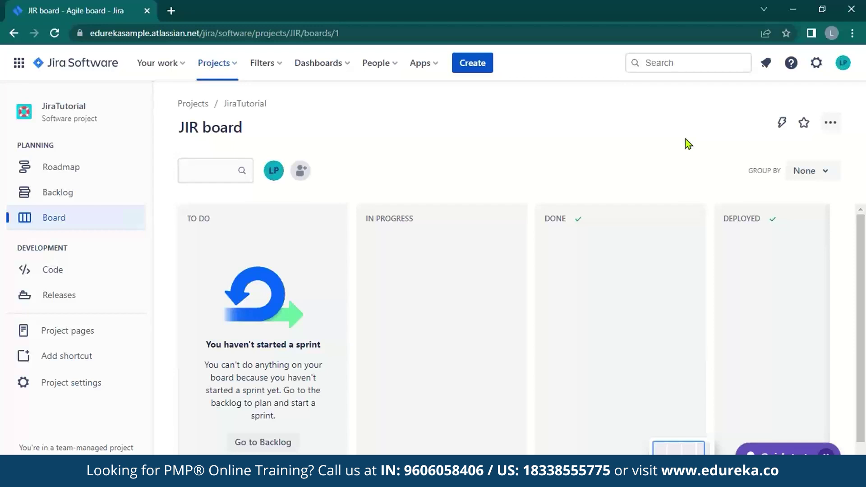
left_click(104, 278)
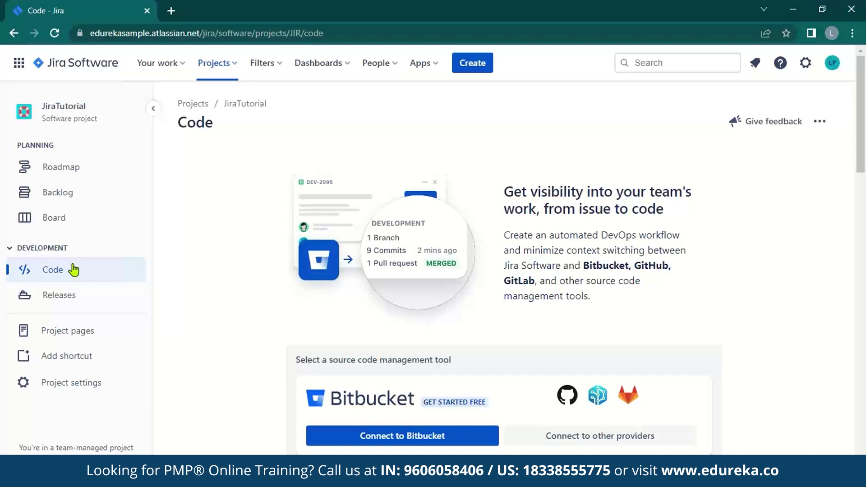
left_click(66, 302)
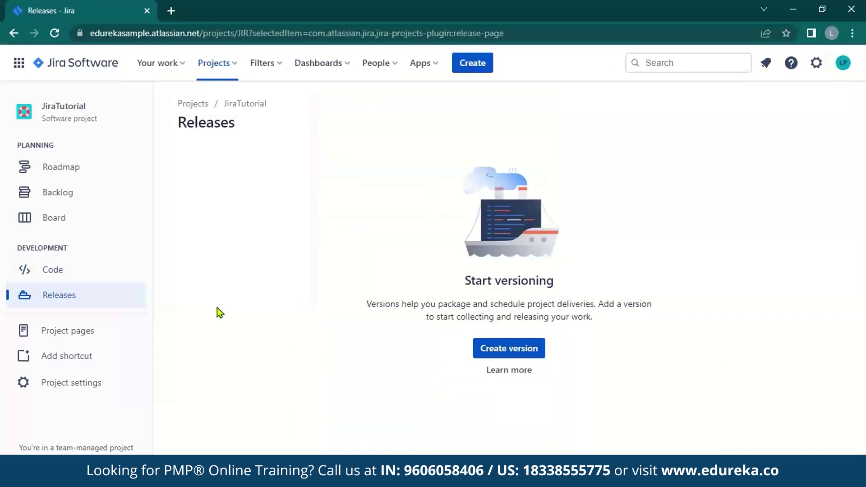
left_click(506, 345)
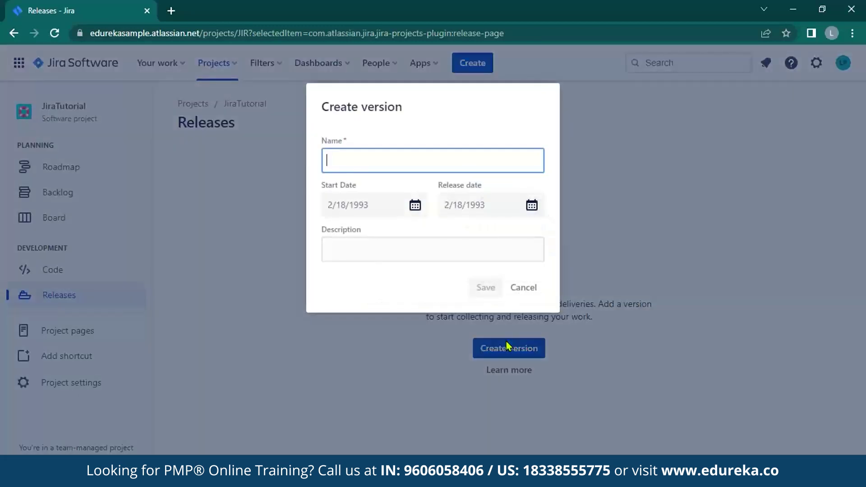
left_click(527, 288)
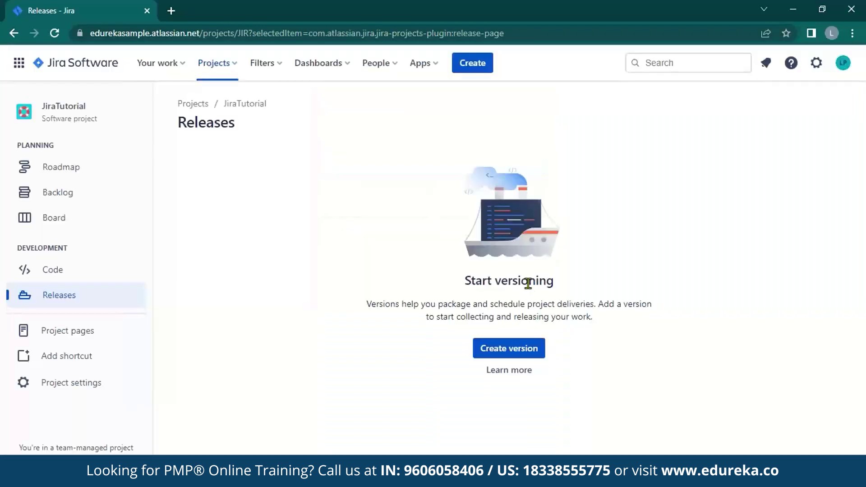
left_click(54, 217)
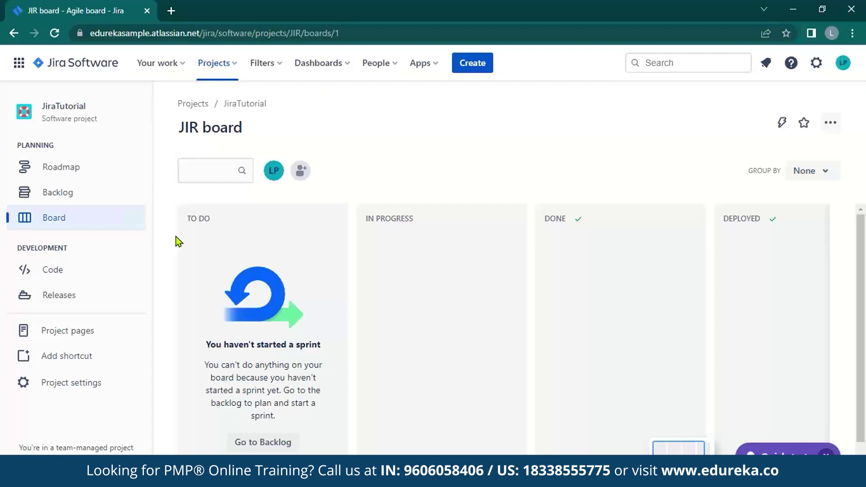
Go to Project settings > Automation and browse the library of automation rule templates.
left_click(96, 382)
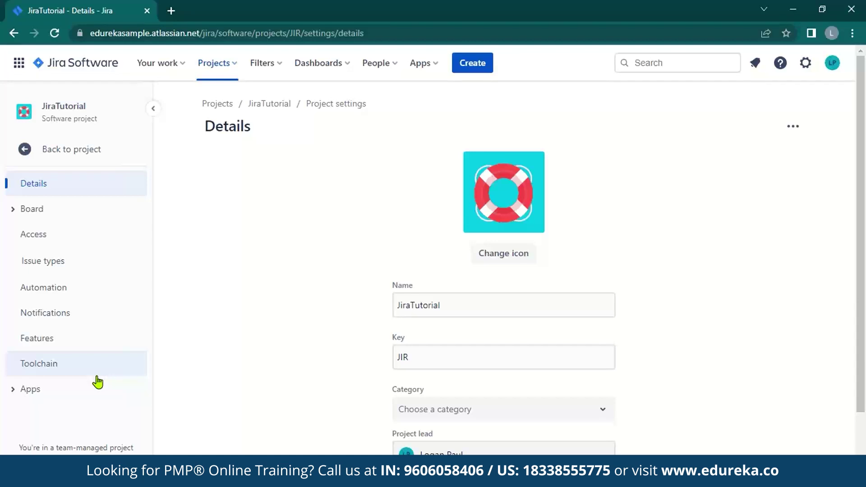
left_click(68, 286)
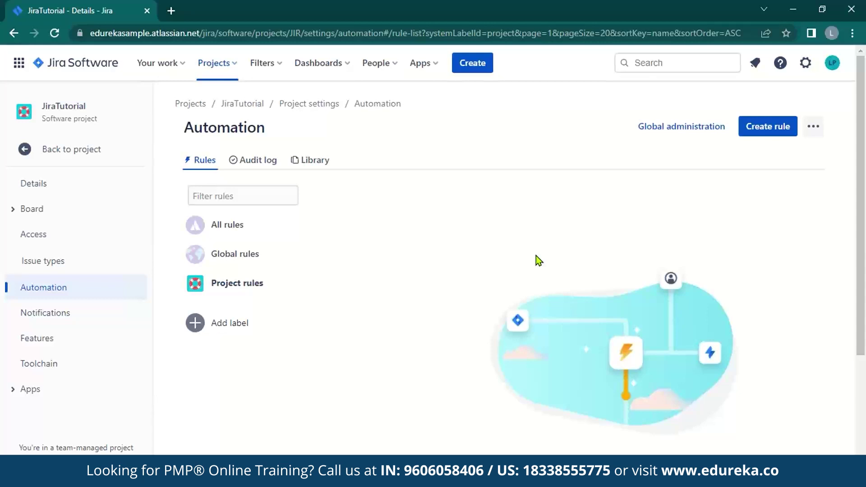
scroll(505, 305, "down", 4)
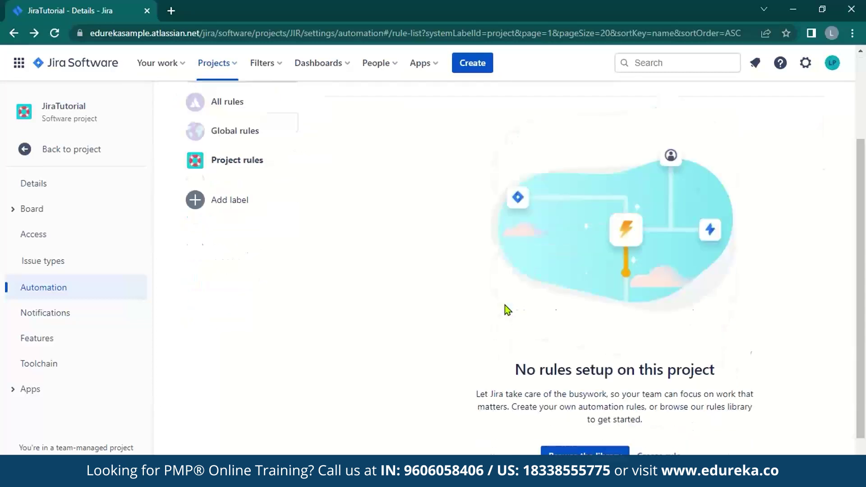
left_click(582, 402)
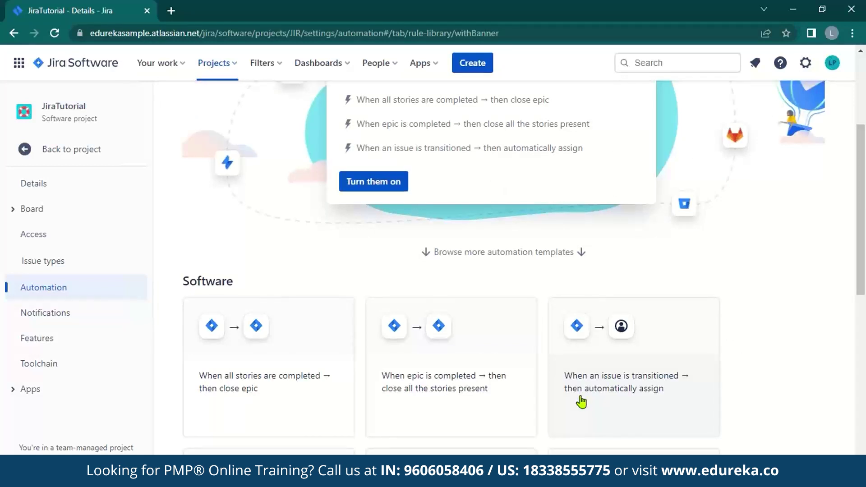
scroll(582, 401, "down", 8)
scroll(582, 402, "up", 12)
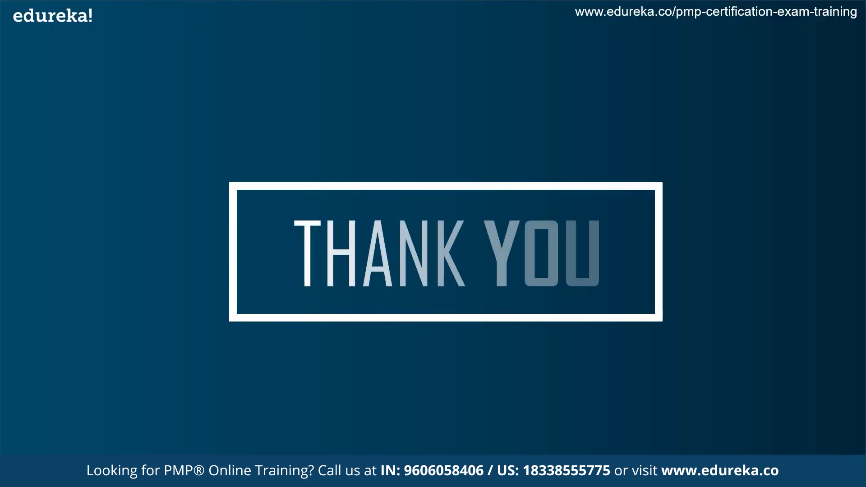